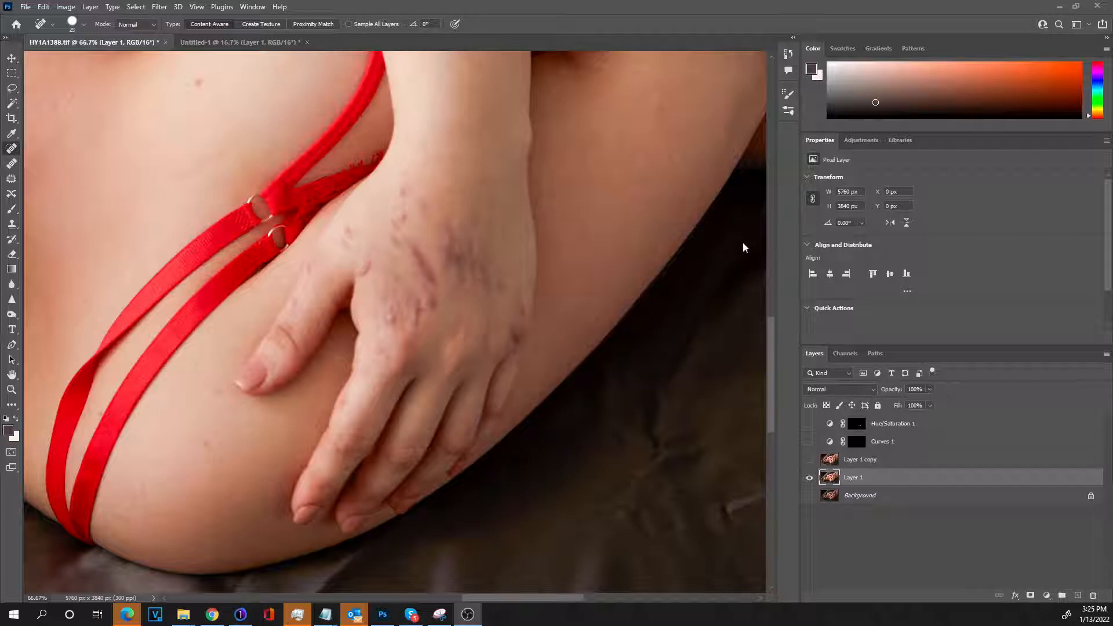
Step: Compare the hand retouching in HY1A1388.tif by toggling between Layer 1 alone and all its layers
left_click(853, 548)
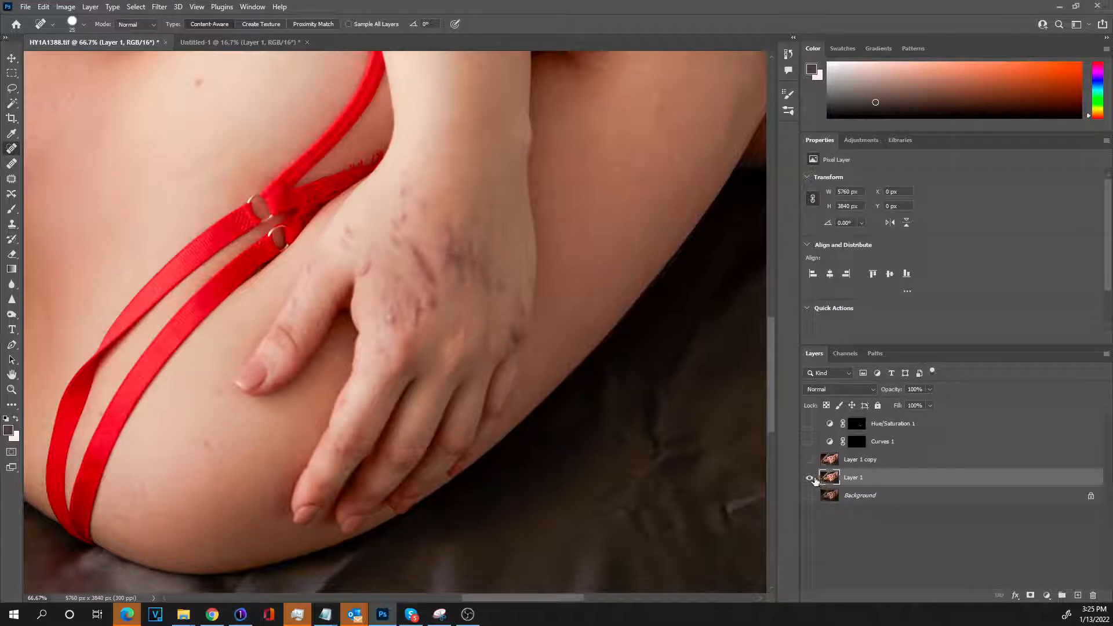
left_click(810, 478, "alt")
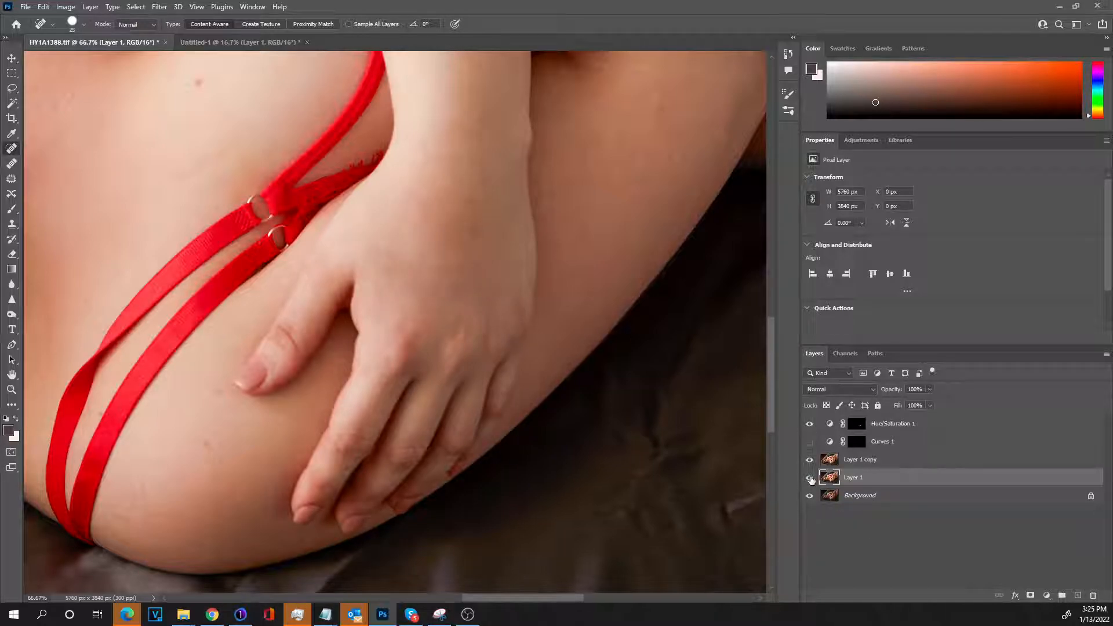
left_click(811, 479, "alt")
left_click(810, 479, "alt")
Step: In the Untitled-1 document, patch the large bruise on the back of the hand with clean skin from the forearm
left_click(269, 43)
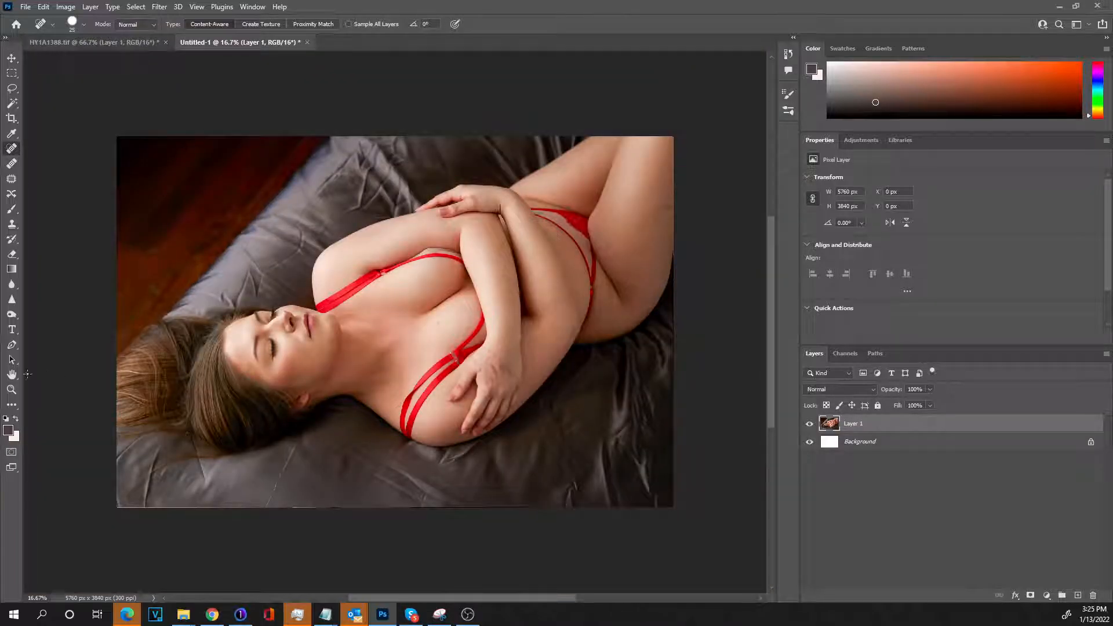
left_click(11, 390)
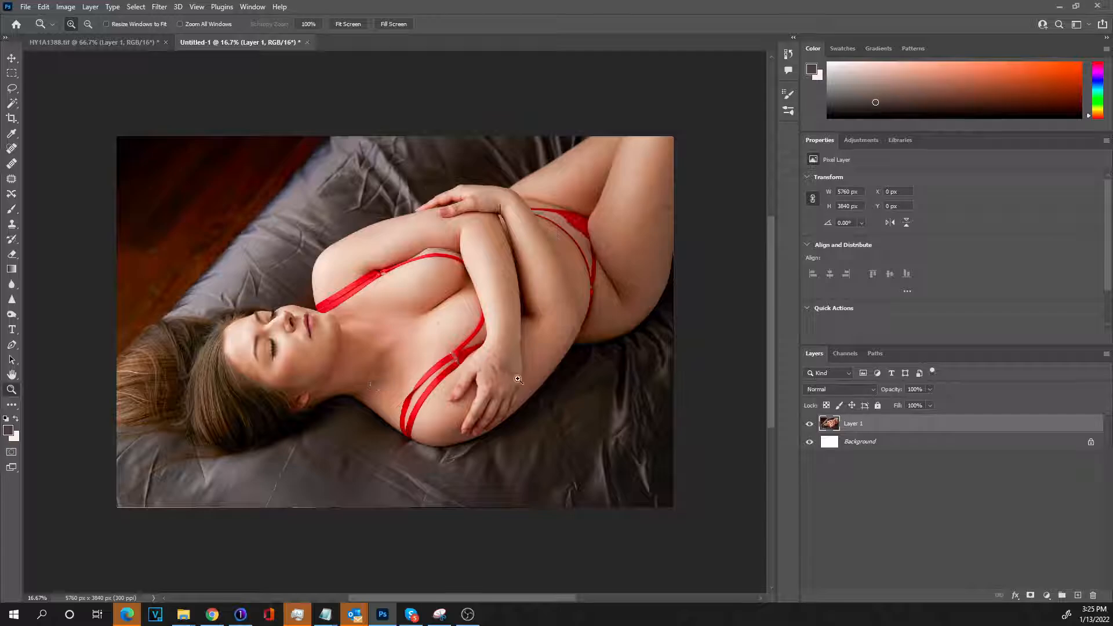
left_click_drag(518, 379, 468, 348)
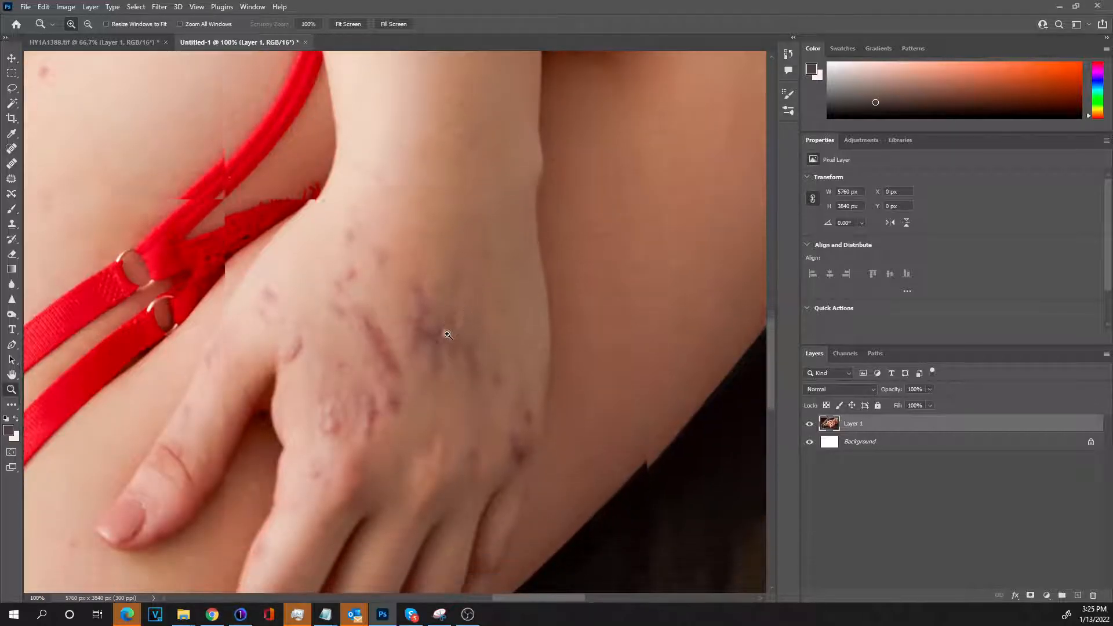
scroll(448, 334, "down", 3)
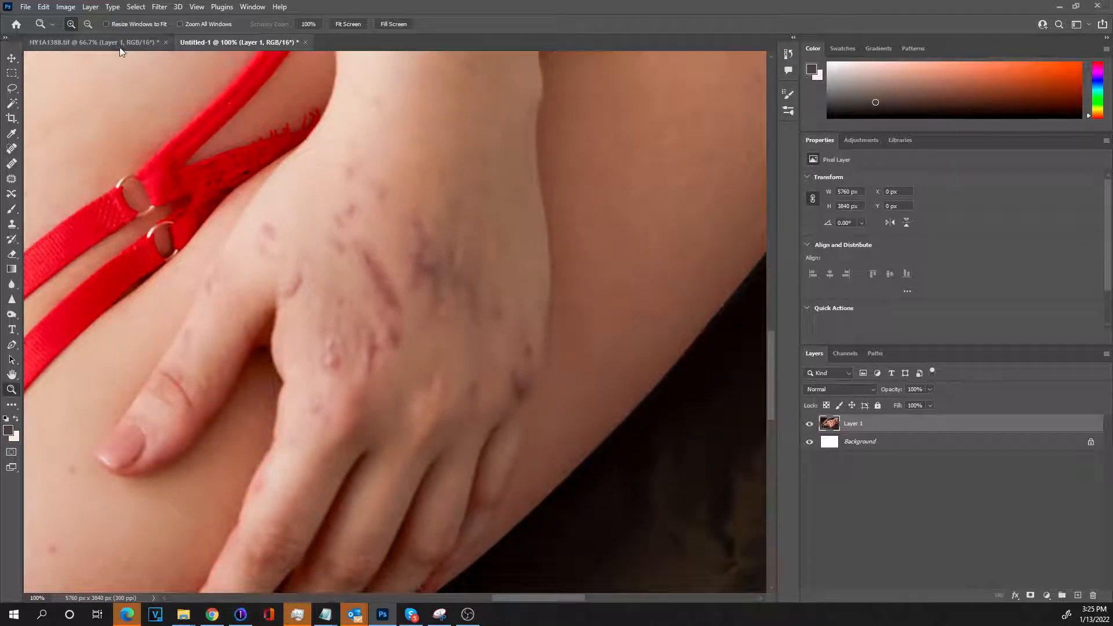
left_click(12, 178)
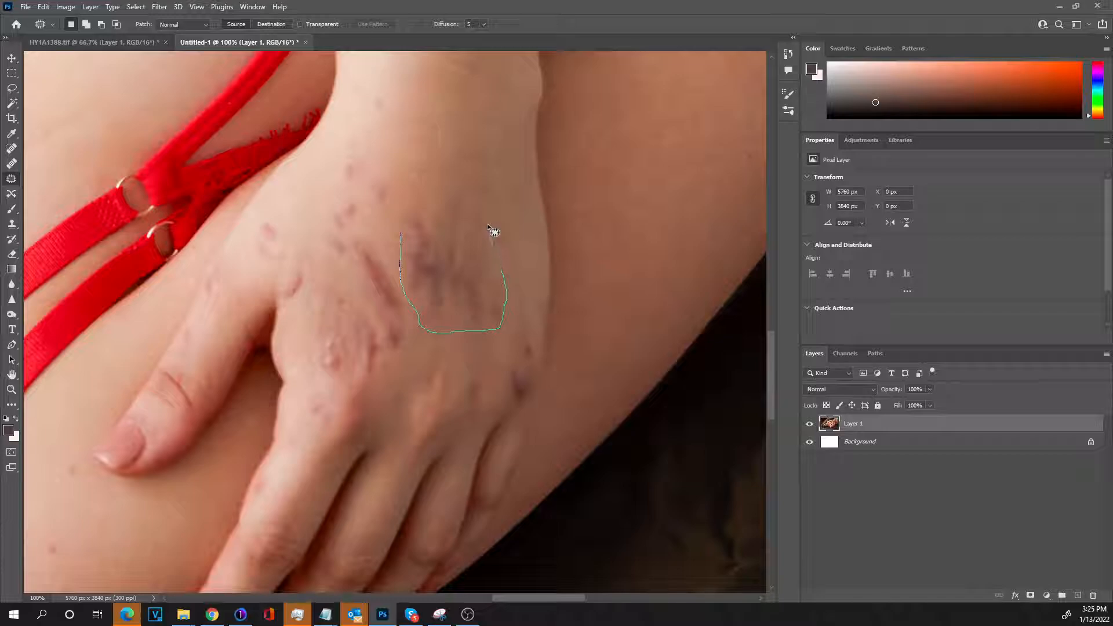
mouse_move(455, 143)
left_mouse_down()
mouse_move(427, 159)
mouse_move(411, 244)
left_mouse_up()
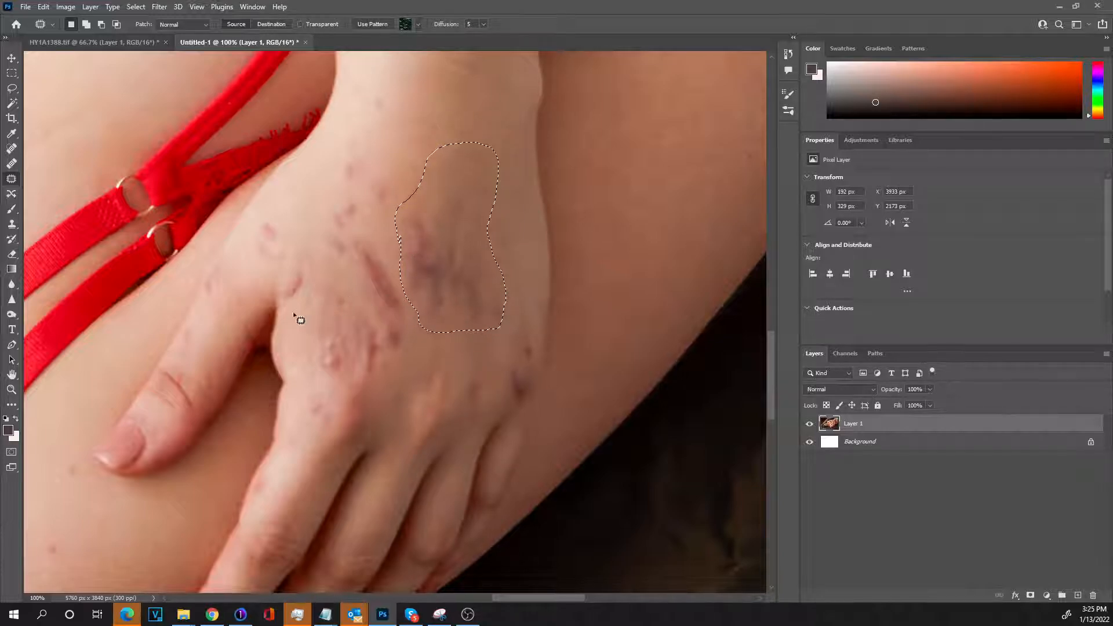
scroll(319, 320, "up", 2)
scroll(322, 317, "up", 5)
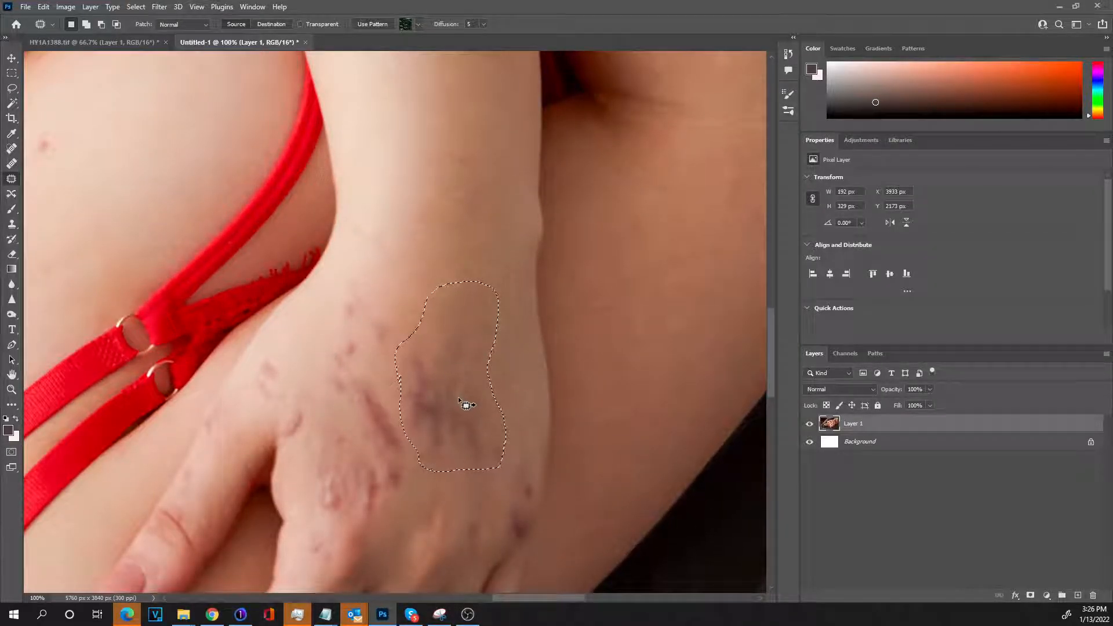
scroll(459, 398, "up", 2)
left_click_drag(454, 435, 447, 155)
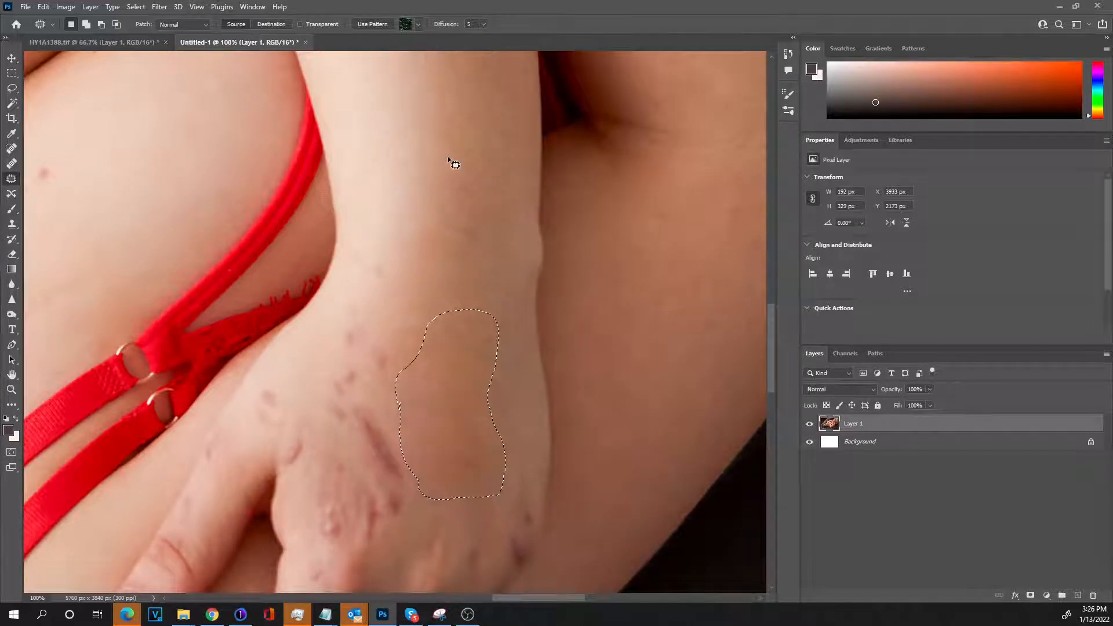
key("ctrl+d")
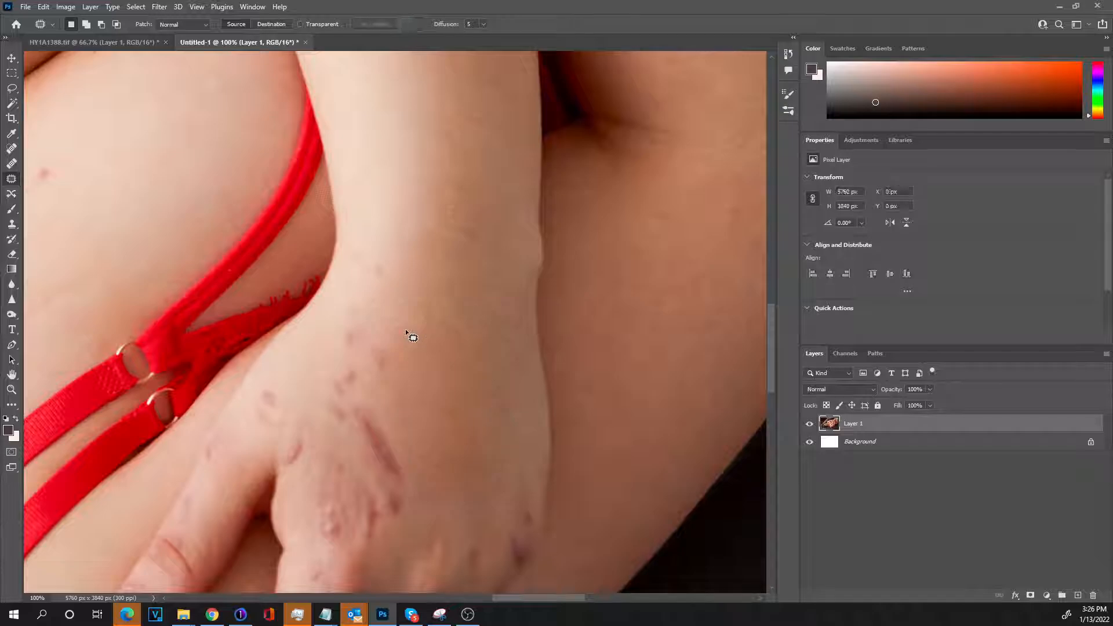
Step: Patch the small blemishes on the wrist and just below it with neighbouring clear skin
scroll(402, 326, "down", 3)
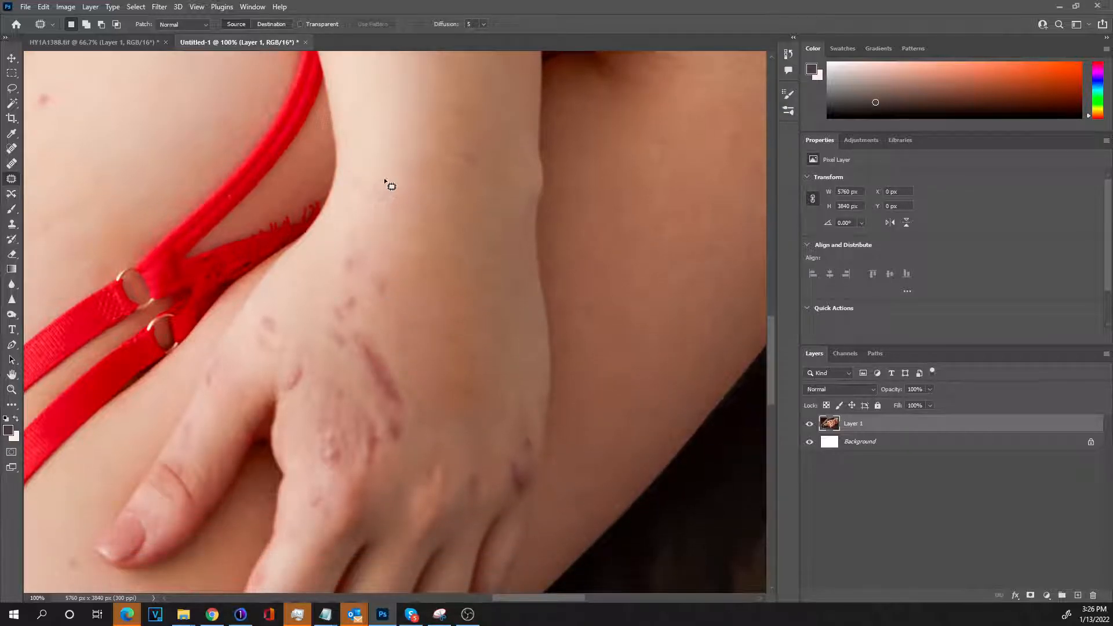
mouse_move(376, 194)
left_mouse_down()
mouse_move(386, 212)
mouse_move(370, 191)
left_mouse_up()
left_click_drag(374, 200, 376, 162)
key("ctrl+d")
mouse_move(360, 221)
left_mouse_down()
mouse_move(331, 267)
mouse_move(341, 286)
mouse_move(371, 263)
mouse_move(373, 234)
mouse_move(358, 223)
mouse_move(324, 257)
left_mouse_up()
key("ctrl+d")
left_click_drag(345, 199, 367, 177)
left_click_drag(356, 188, 388, 178)
key("ctrl+d")
Step: Patch the small red spots above the long scratch on the back of the hand
mouse_move(378, 267)
left_mouse_down()
mouse_move(367, 296)
mouse_move(392, 303)
mouse_move(403, 282)
mouse_move(383, 246)
left_mouse_up()
key("ctrl+d")
mouse_move(355, 285)
left_mouse_down()
mouse_move(327, 303)
mouse_move(330, 317)
mouse_move(347, 321)
mouse_move(368, 304)
mouse_move(361, 286)
mouse_move(348, 289)
mouse_move(361, 264)
left_mouse_up()
key("ctrl+d")
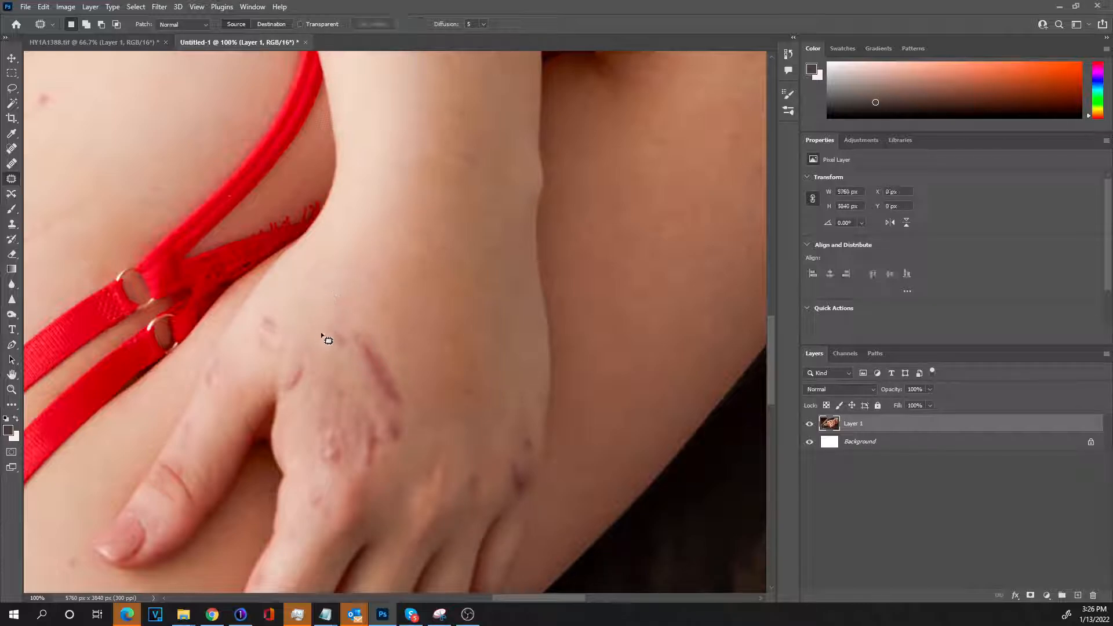
Step: Patch the long red scratch on the back of the hand and the reddish mark above the thumb's base
left_click_drag(324, 324, 328, 351)
mouse_move(382, 427)
left_mouse_down()
mouse_move(400, 445)
mouse_move(414, 416)
mouse_move(409, 392)
left_mouse_up()
mouse_move(393, 353)
left_mouse_down()
mouse_move(354, 314)
mouse_move(326, 321)
mouse_move(361, 333)
mouse_move(370, 238)
left_mouse_up()
key("ctrl+d")
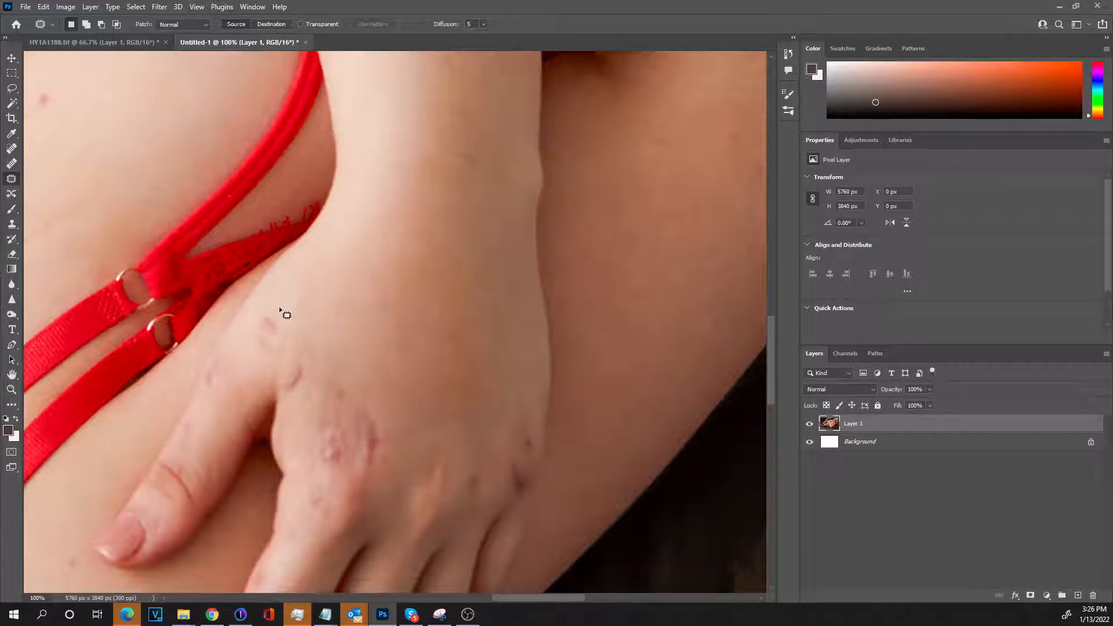
mouse_move(282, 312)
left_mouse_down()
mouse_move(252, 312)
mouse_move(259, 357)
mouse_move(286, 345)
mouse_move(280, 314)
mouse_move(323, 290)
left_mouse_up()
key("ctrl+d")
Step: Remove the remaining small marks on the thumb, wrist and back of the hand with the Spot Healing Brush
left_click(12, 148)
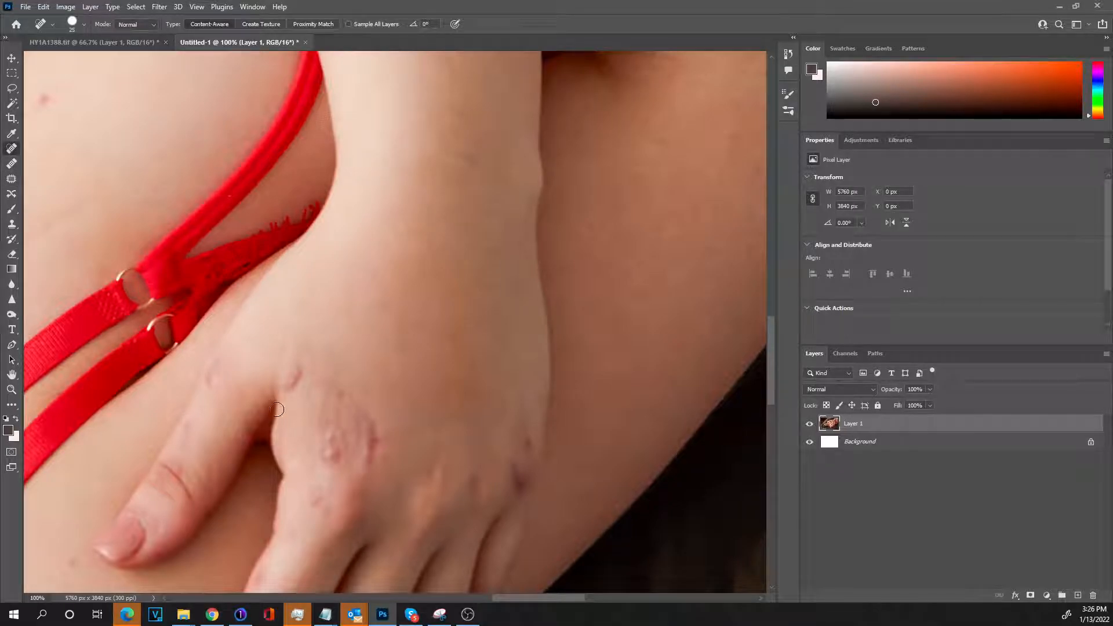
mouse_move(193, 428)
left_mouse_down()
mouse_move(188, 440)
mouse_move(194, 419)
left_mouse_up()
left_click_drag(208, 381, 224, 363)
left_click_drag(372, 273, 371, 284)
left_click_drag(468, 393, 467, 367)
left_click_drag(462, 151, 465, 155)
scroll(344, 474, "down", 1)
scroll(344, 475, "down", 4)
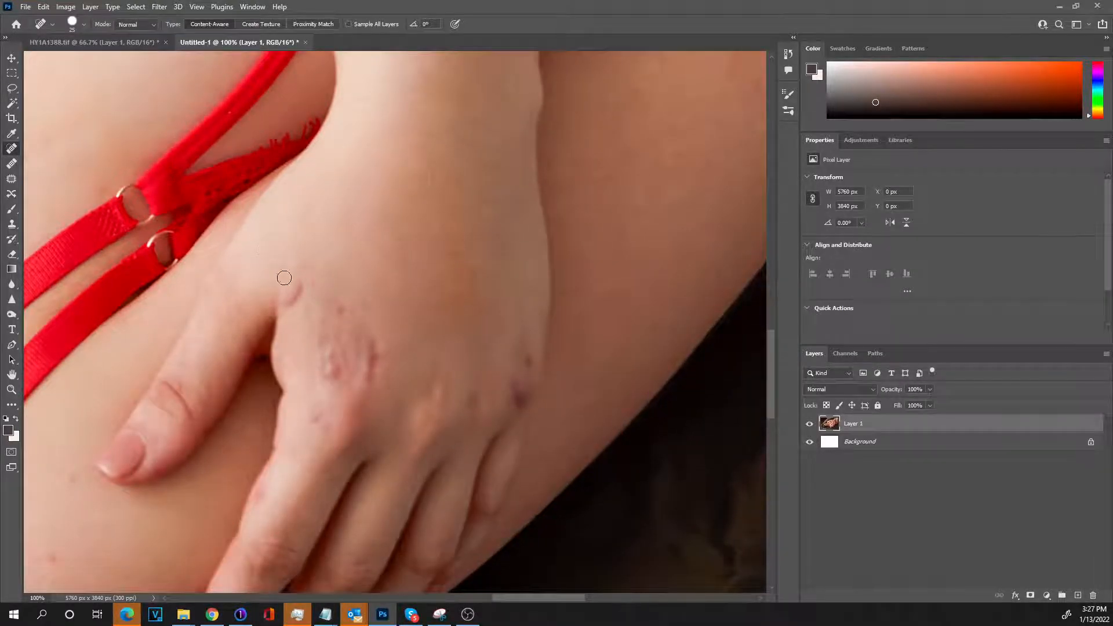
left_click_drag(278, 268, 290, 255)
Step: Patch the cluster of scars above the index knuckle and the mark where the thumb meets the hand
left_click(11, 179)
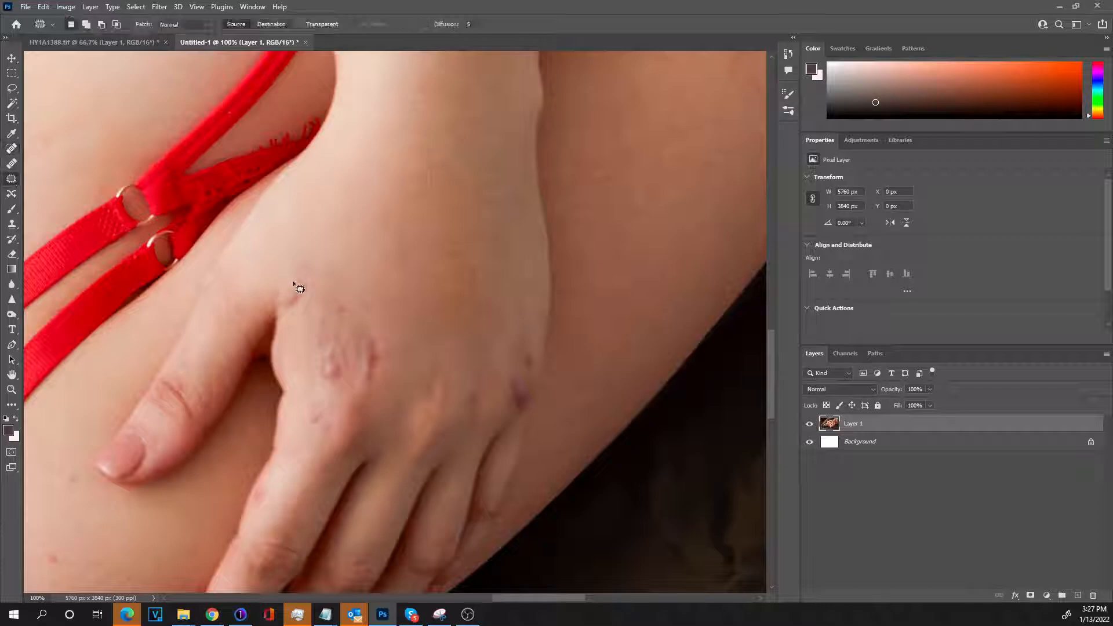
mouse_move(326, 292)
left_mouse_down()
mouse_move(310, 326)
mouse_move(322, 391)
mouse_move(373, 399)
left_mouse_up()
mouse_move(383, 355)
left_mouse_down()
mouse_move(382, 325)
mouse_move(334, 287)
mouse_move(325, 292)
mouse_move(357, 234)
left_mouse_up()
key("ctrl+d")
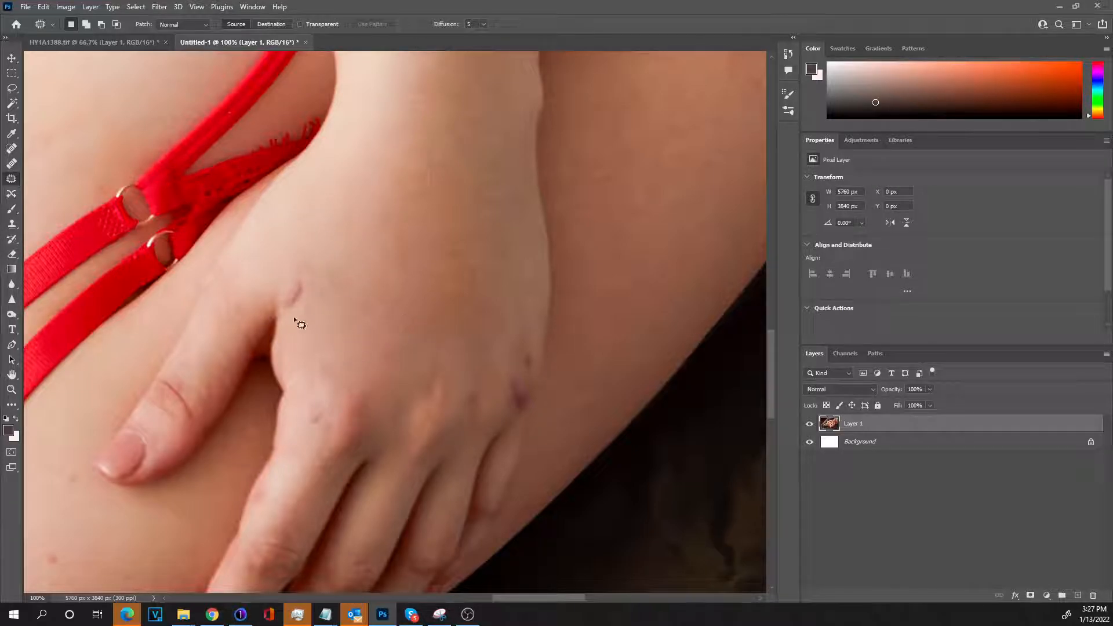
mouse_move(298, 301)
left_mouse_down()
mouse_move(296, 279)
mouse_move(286, 297)
mouse_move(296, 305)
mouse_move(311, 278)
mouse_move(270, 250)
left_mouse_up()
key("ctrl+d")
Step: Patch the bruise beside the little finger's knuckle, including its dark reddish centre, with clean skin from the hand
mouse_move(530, 385)
left_mouse_down()
mouse_move(522, 341)
mouse_move(506, 357)
mouse_move(509, 372)
mouse_move(454, 386)
left_mouse_up()
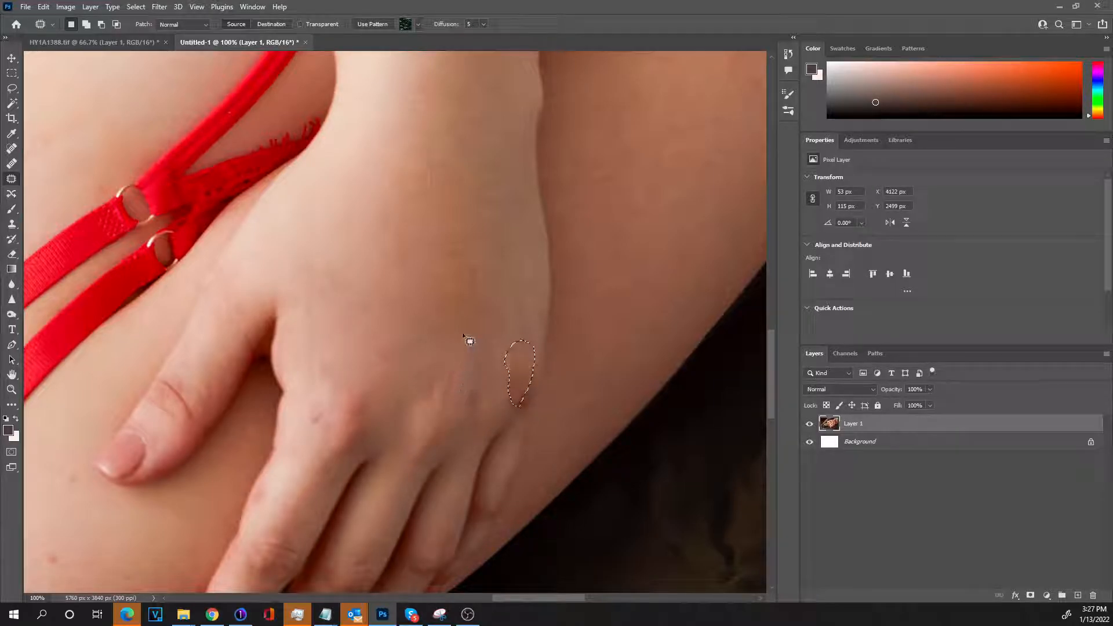
key("ctrl+d")
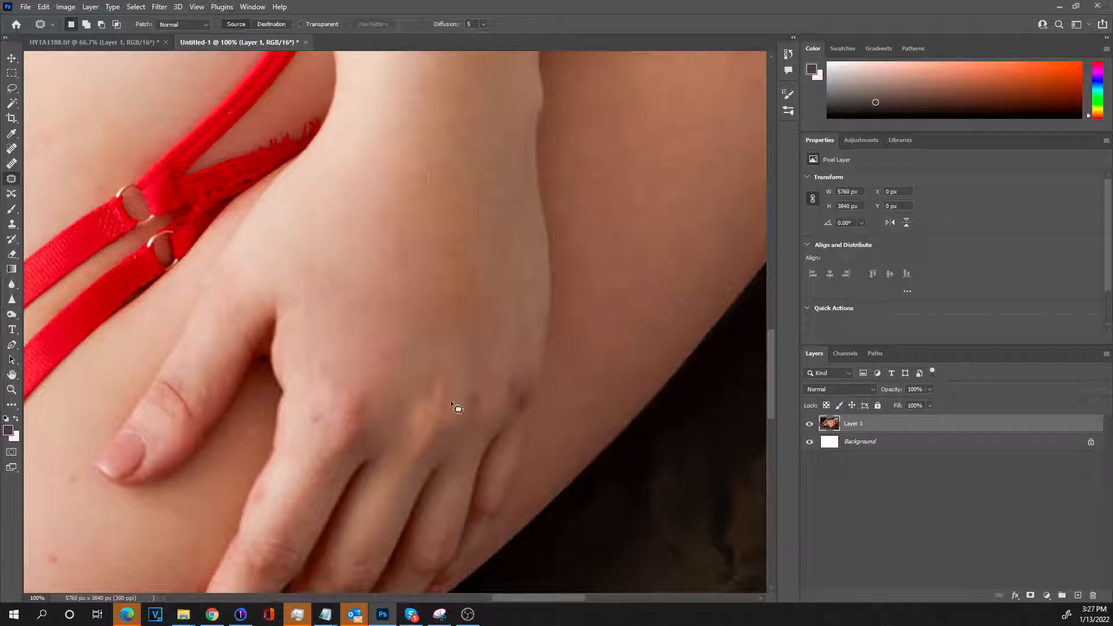
left_click(12, 393)
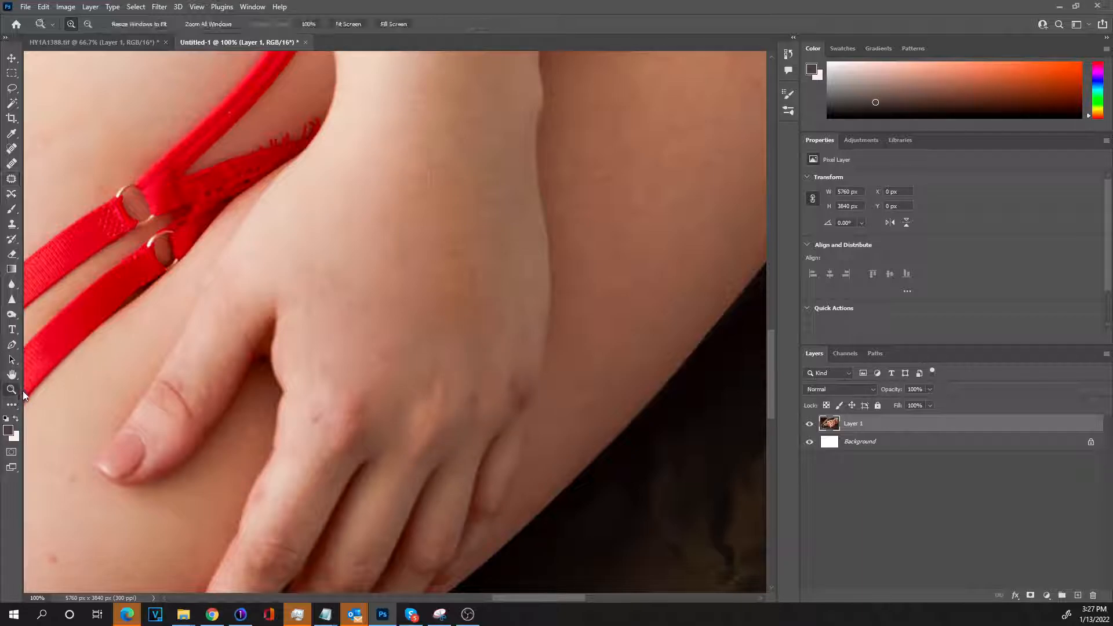
left_click(529, 400)
left_click(528, 400)
left_click(529, 399)
left_click(528, 400)
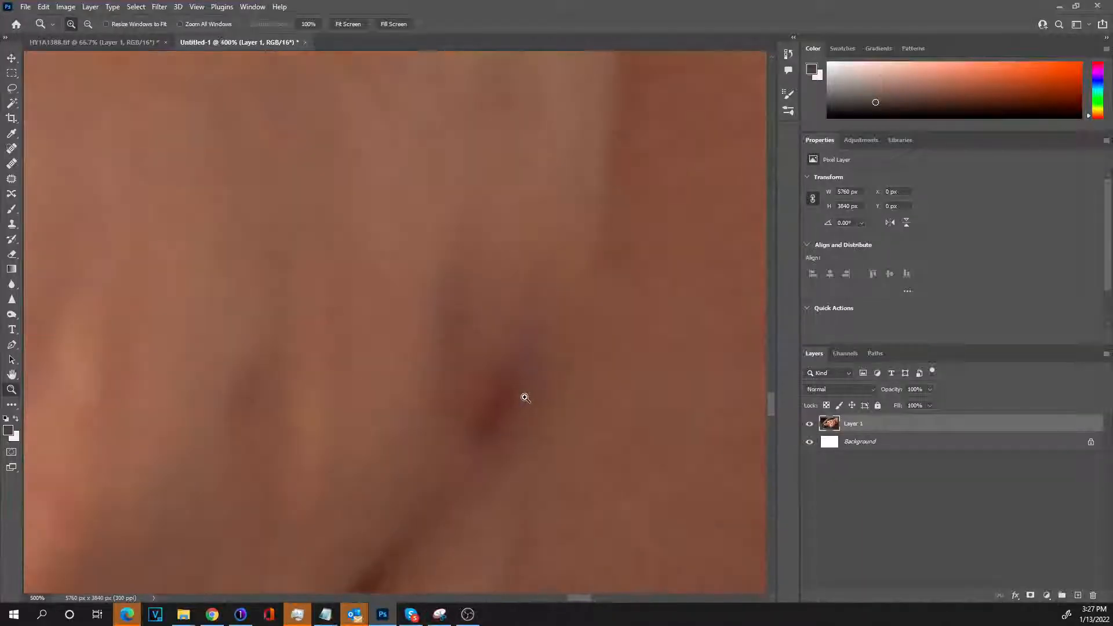
left_click(11, 178)
mouse_move(558, 298)
left_mouse_down()
mouse_move(481, 270)
mouse_move(439, 298)
mouse_move(402, 391)
mouse_move(435, 451)
mouse_move(499, 464)
left_mouse_up()
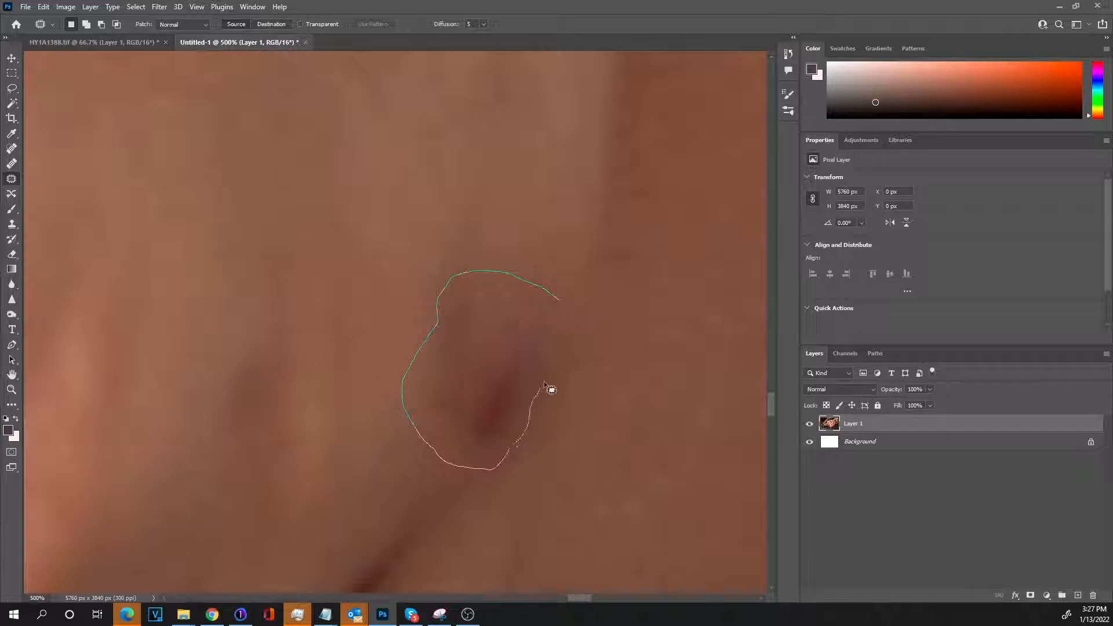
left_click_drag(569, 316, 560, 301)
left_click_drag(502, 363, 572, 168)
key("ctrl+d")
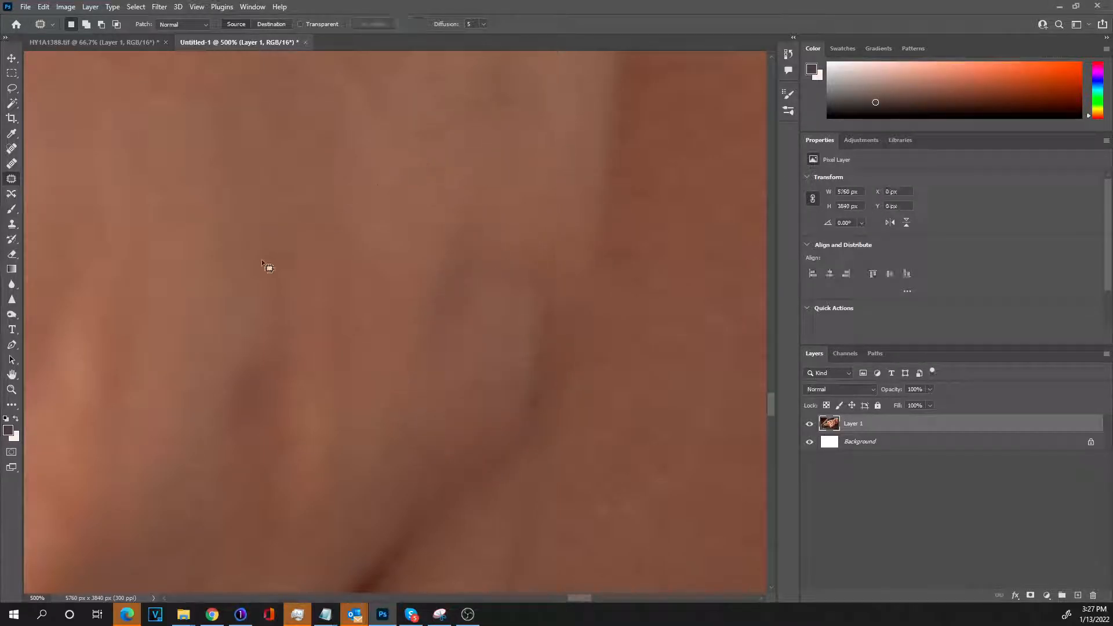
Step: Spot-heal the small marks on the index finger's knuckle and along the finger
double_click(12, 374)
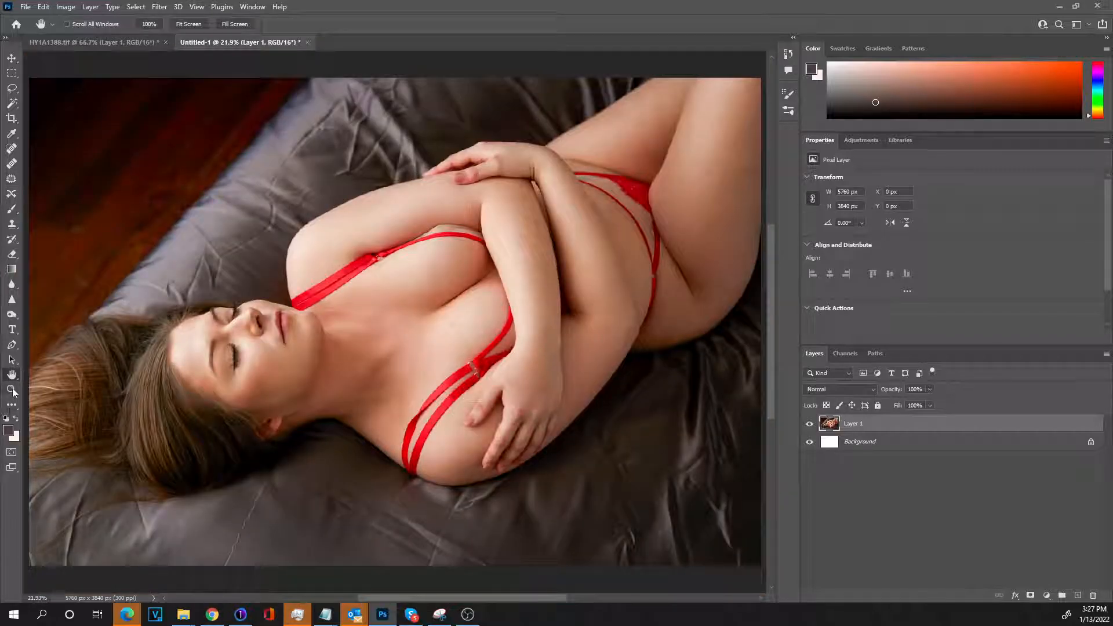
left_click(11, 389)
left_click(532, 391)
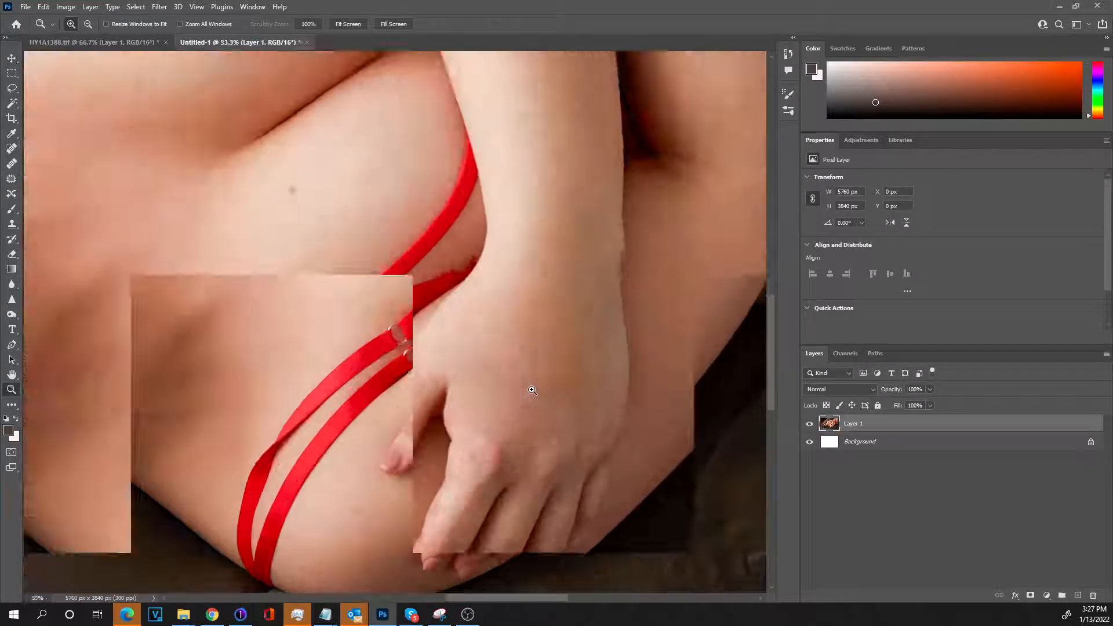
left_click(533, 390)
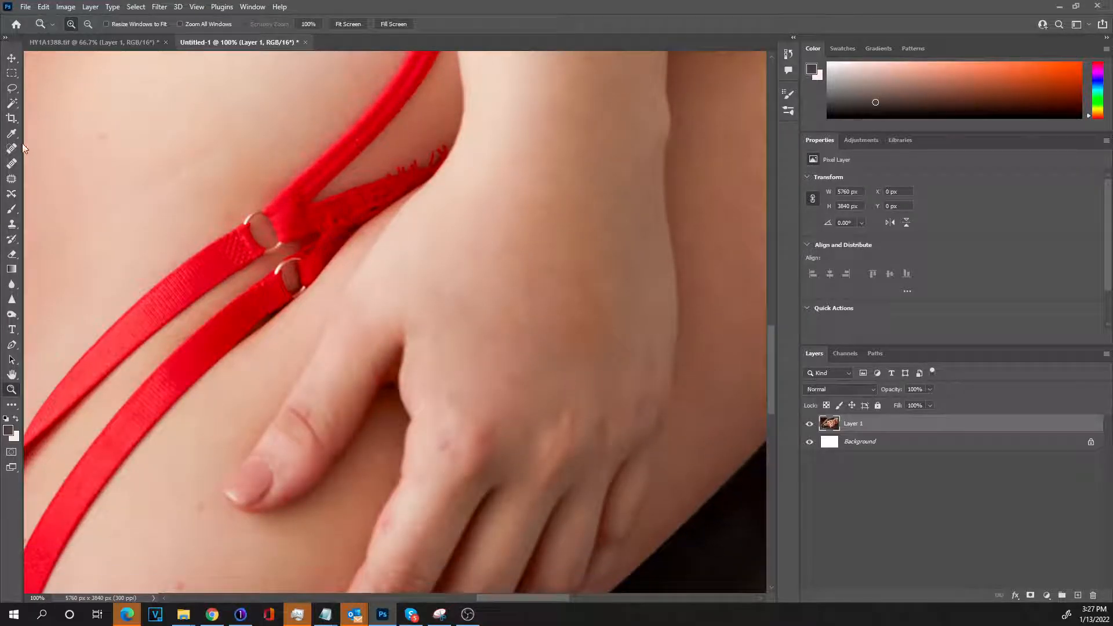
left_click(11, 149)
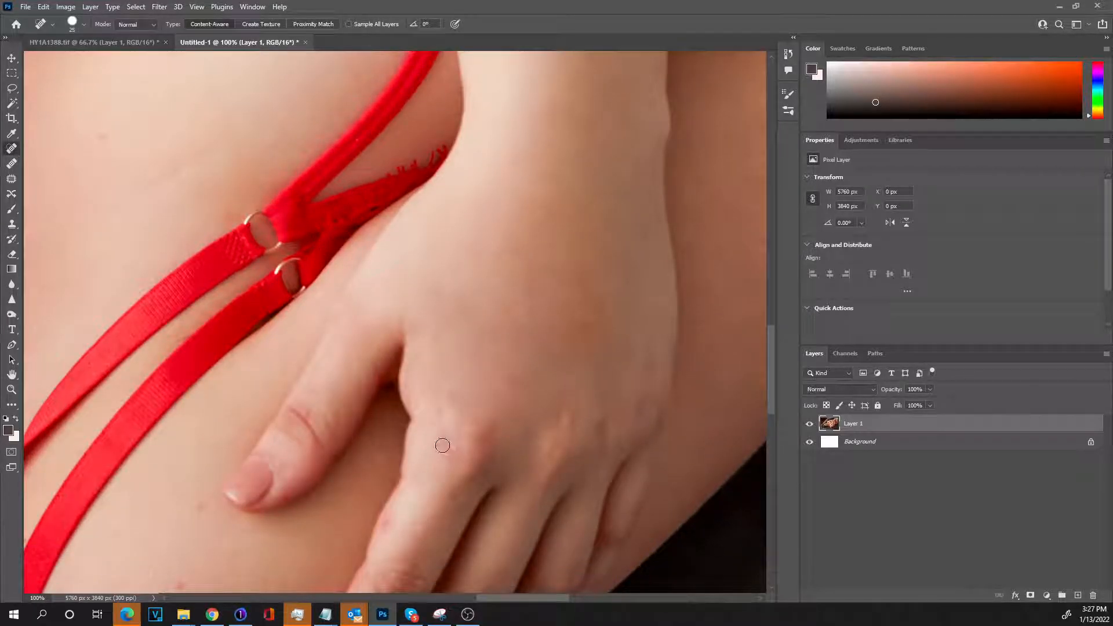
mouse_move(442, 445)
left_mouse_down()
mouse_move(444, 434)
mouse_move(461, 432)
left_mouse_up()
left_click_drag(397, 517, 387, 526)
Step: Compare the finished hand in HY1A1388.tif at 100% with its unretouched state by showing only Layer 1
left_click(137, 40)
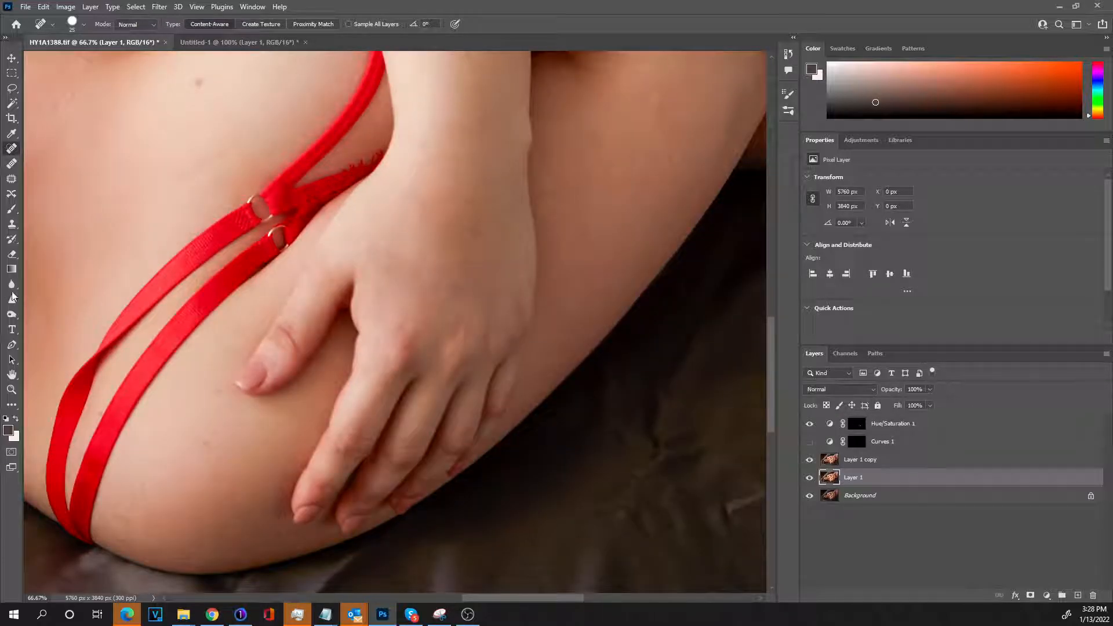
left_click(12, 394)
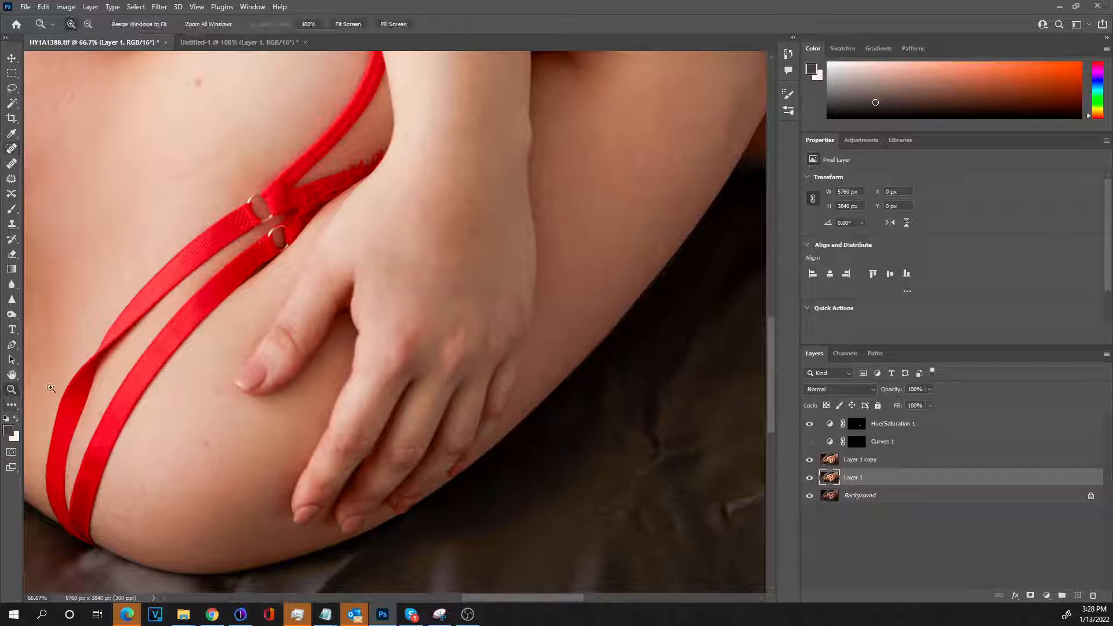
left_click(458, 310)
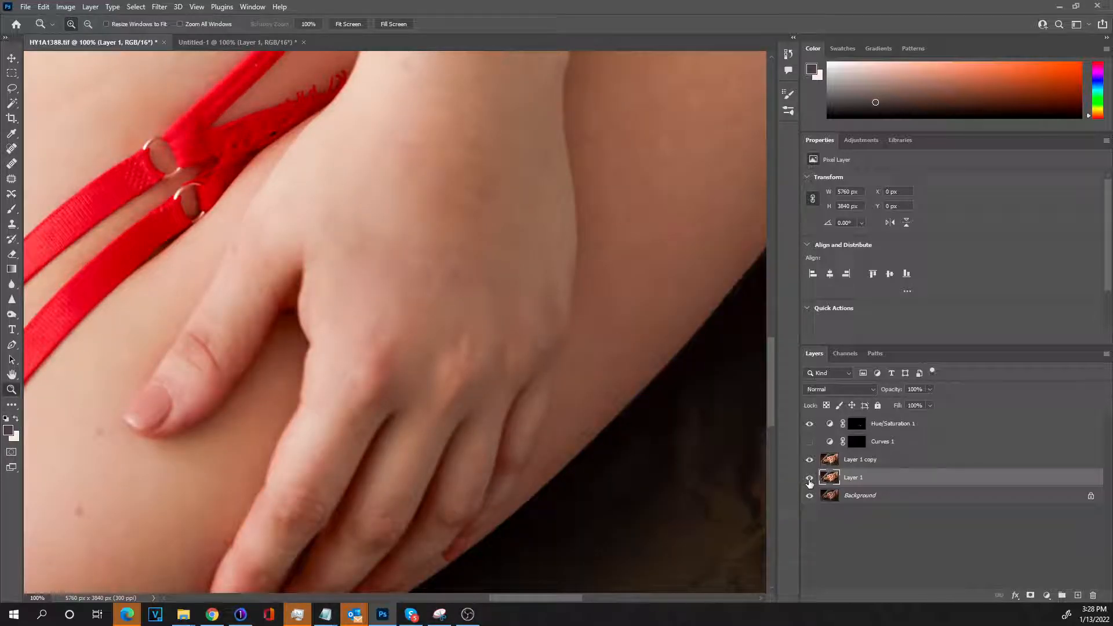
left_click(810, 479, "alt")
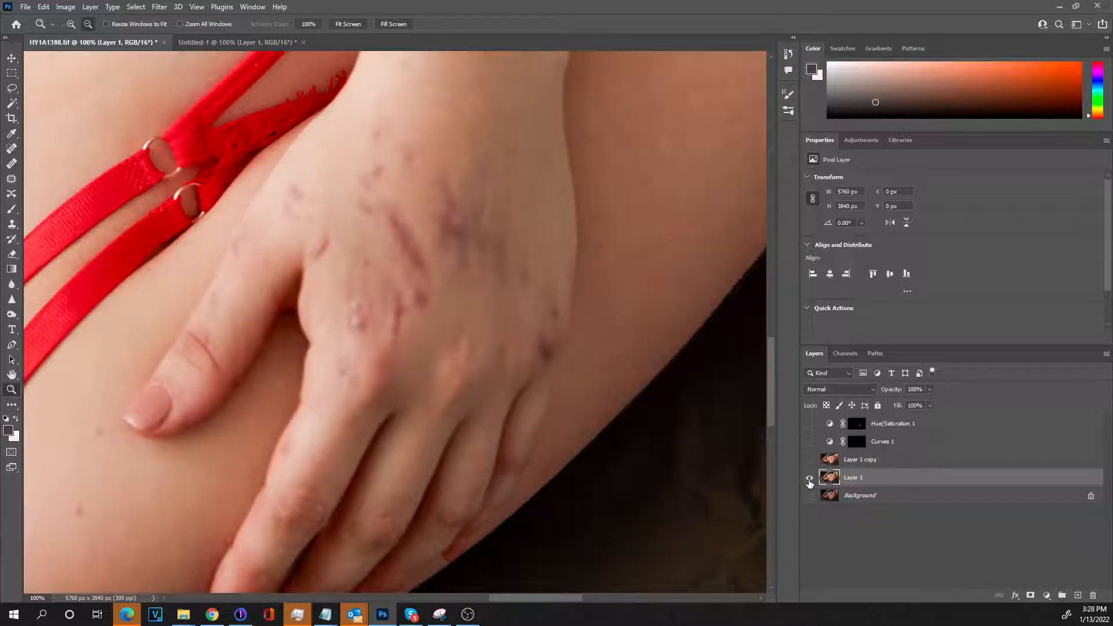
Step: Switch to the Untitled-1 document and spot-heal the bumps on the cheek between the closed eye and the mouth
left_click(227, 43)
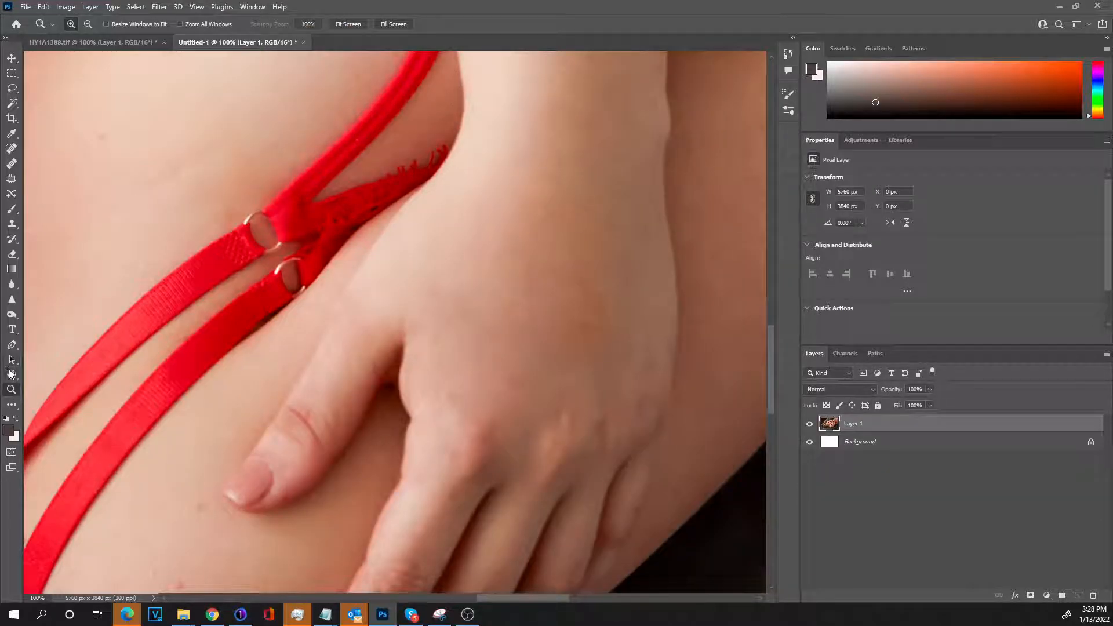
double_click(11, 374)
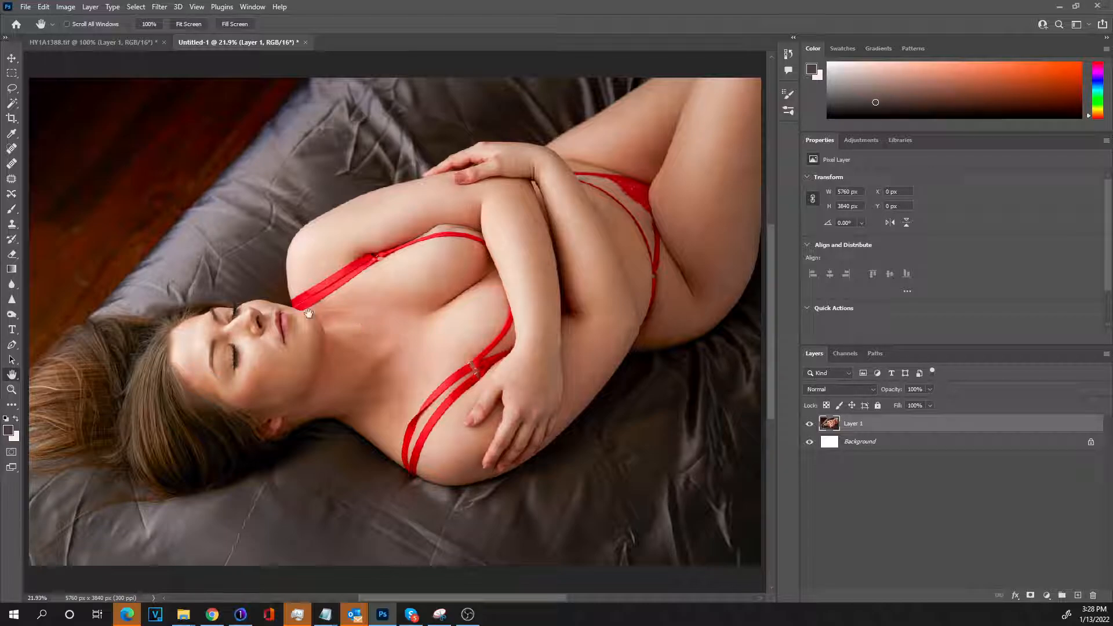
left_click(11, 389)
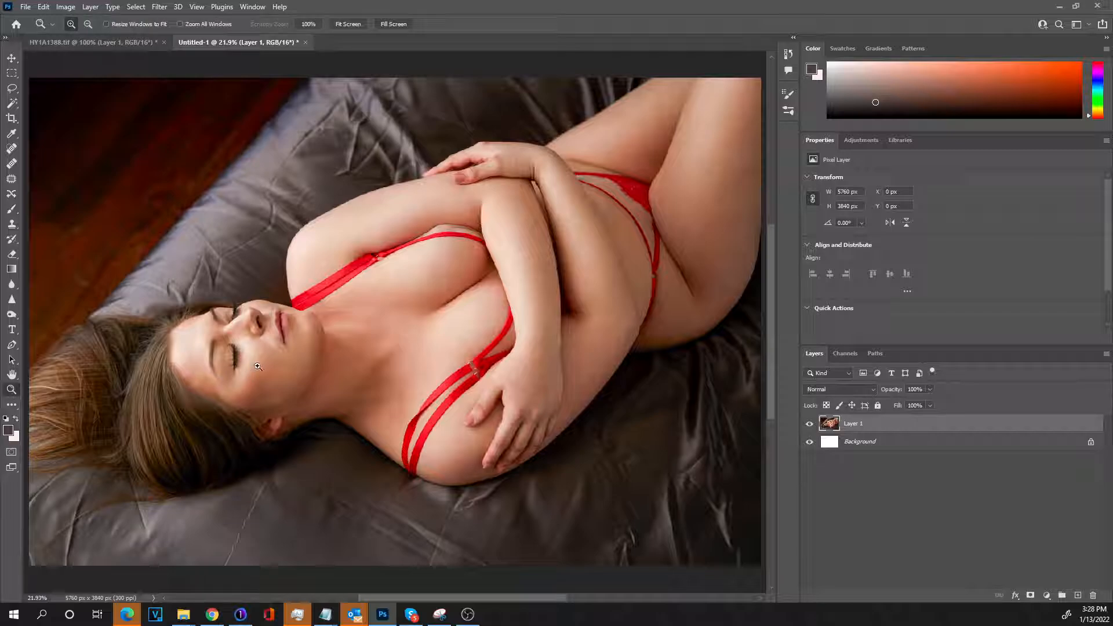
left_click_drag(270, 361, 271, 361)
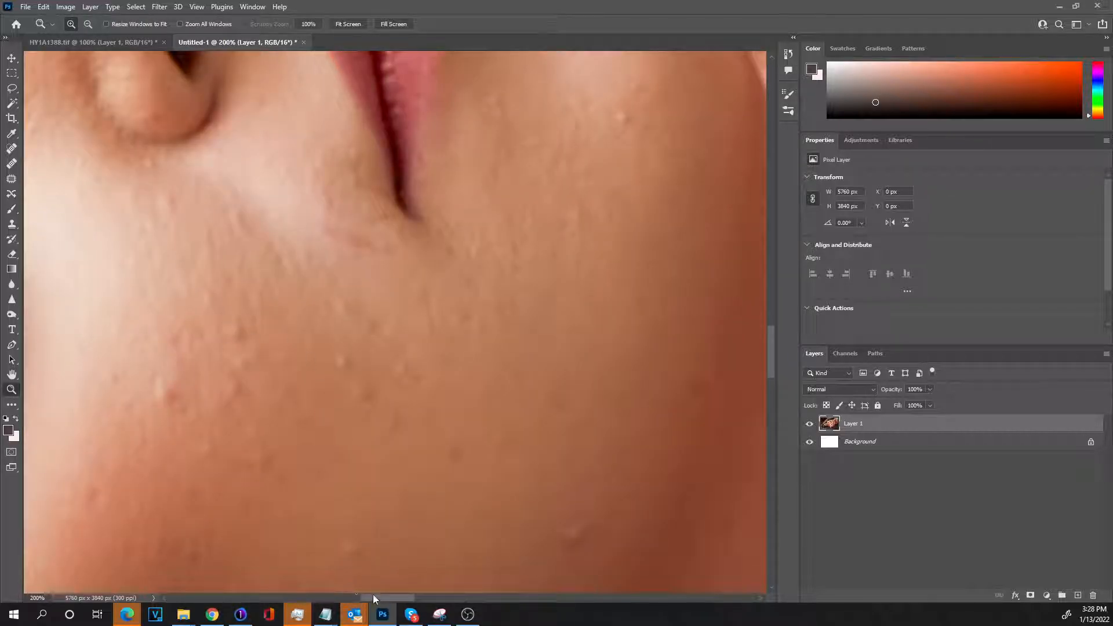
left_click_drag(373, 597, 361, 597)
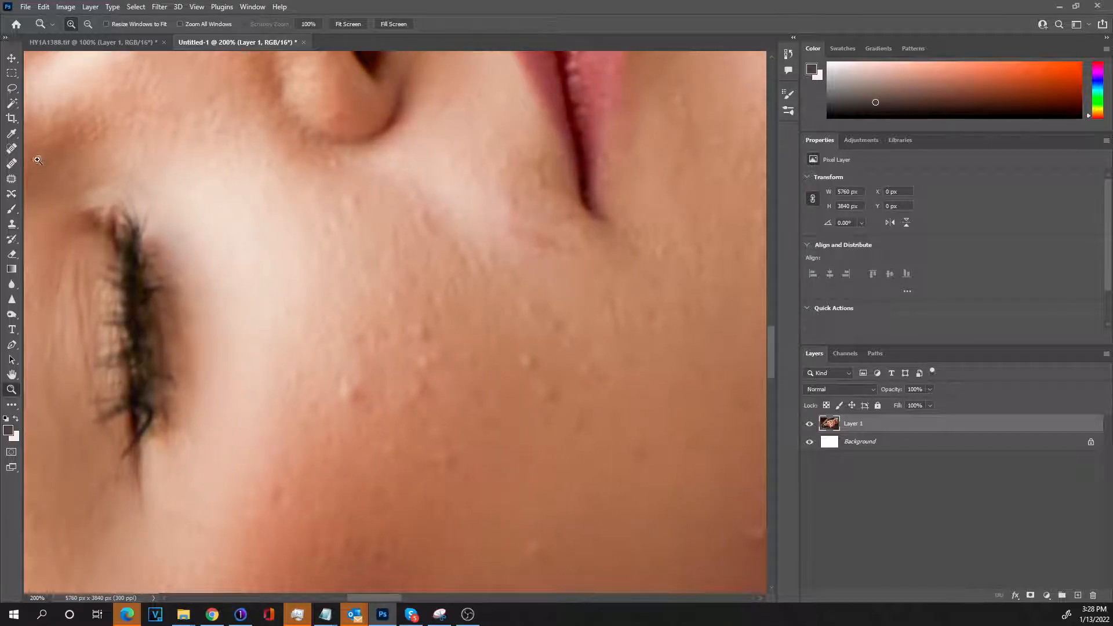
left_click(11, 133)
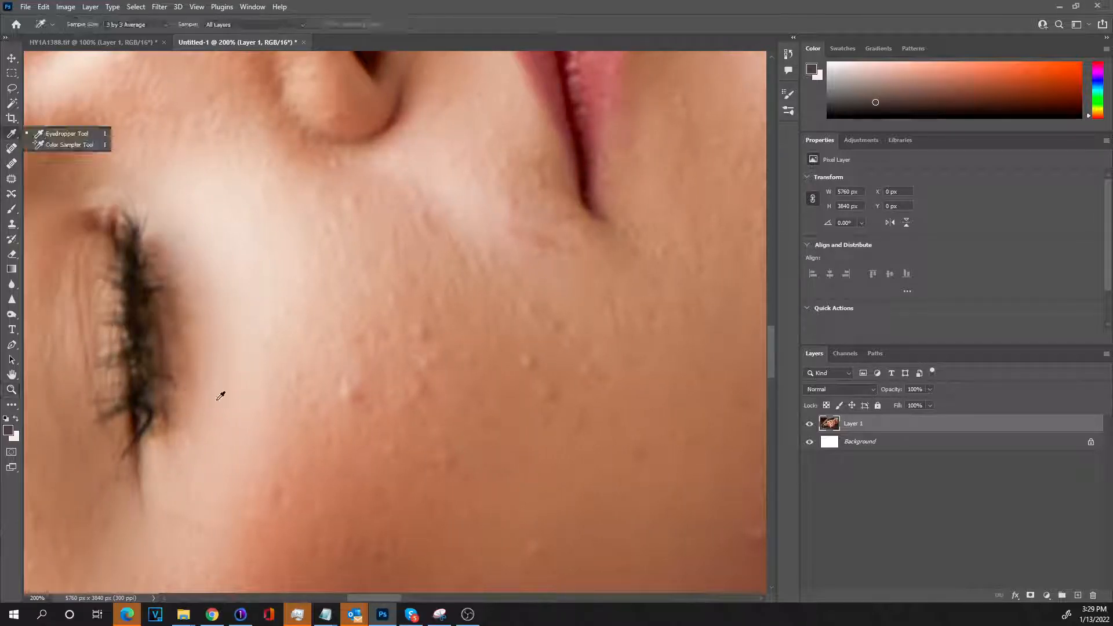
left_click(11, 148)
left_click_drag(348, 396, 343, 399)
left_click_drag(422, 325, 425, 364)
left_click(349, 203)
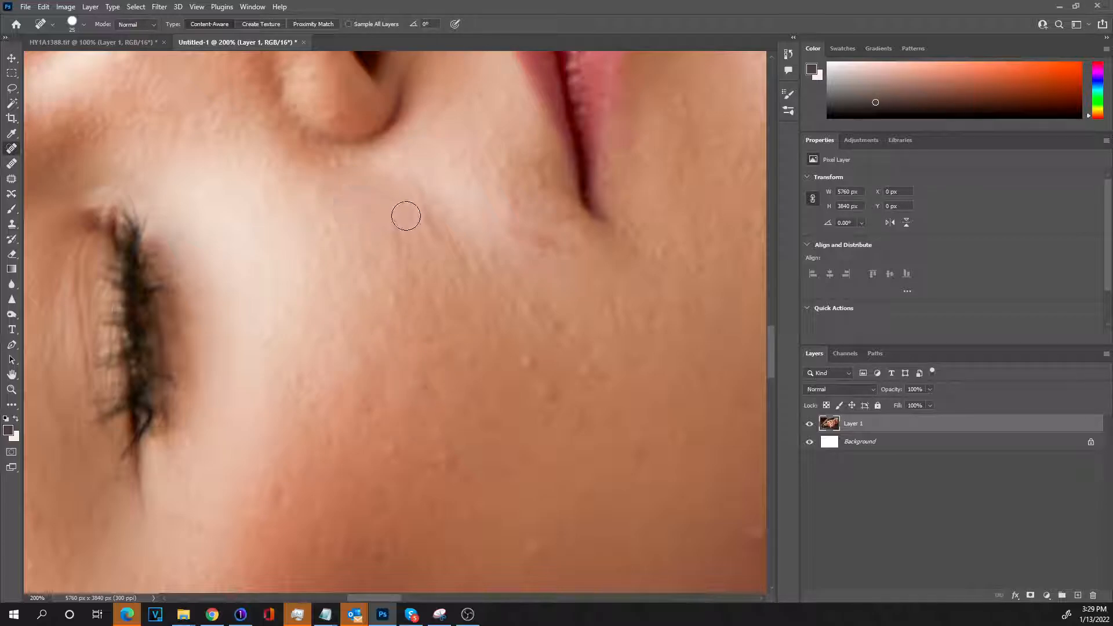
left_click(530, 367)
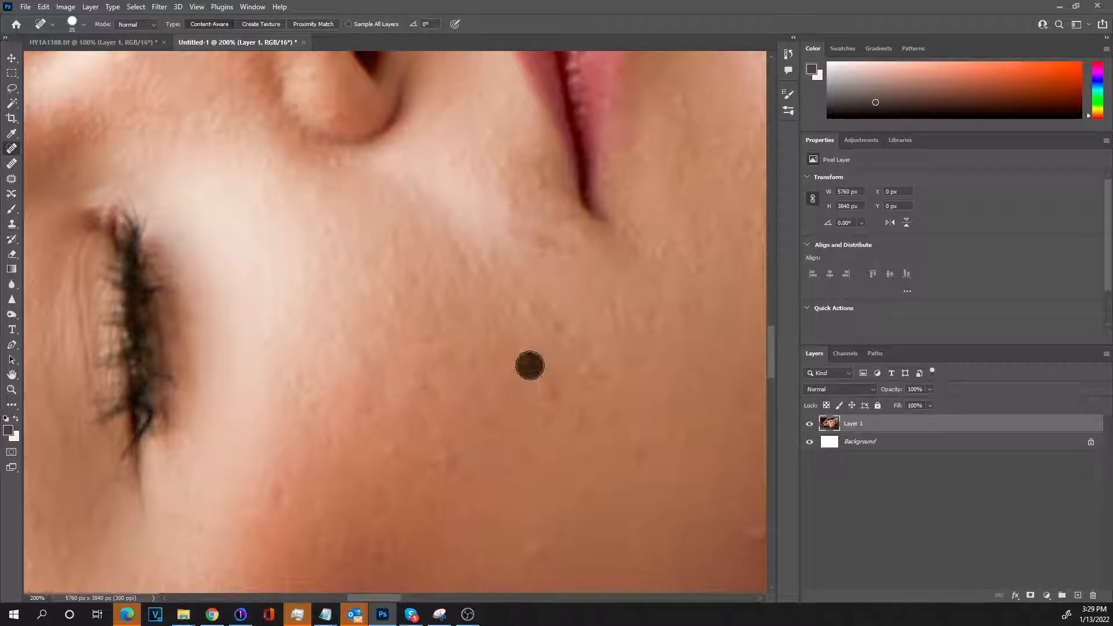
Step: Spot-heal the redness beside the corner of the mouth and the small bumps on the adjacent cheek
mouse_move(507, 232)
left_mouse_down()
mouse_move(561, 244)
mouse_move(556, 253)
left_mouse_up()
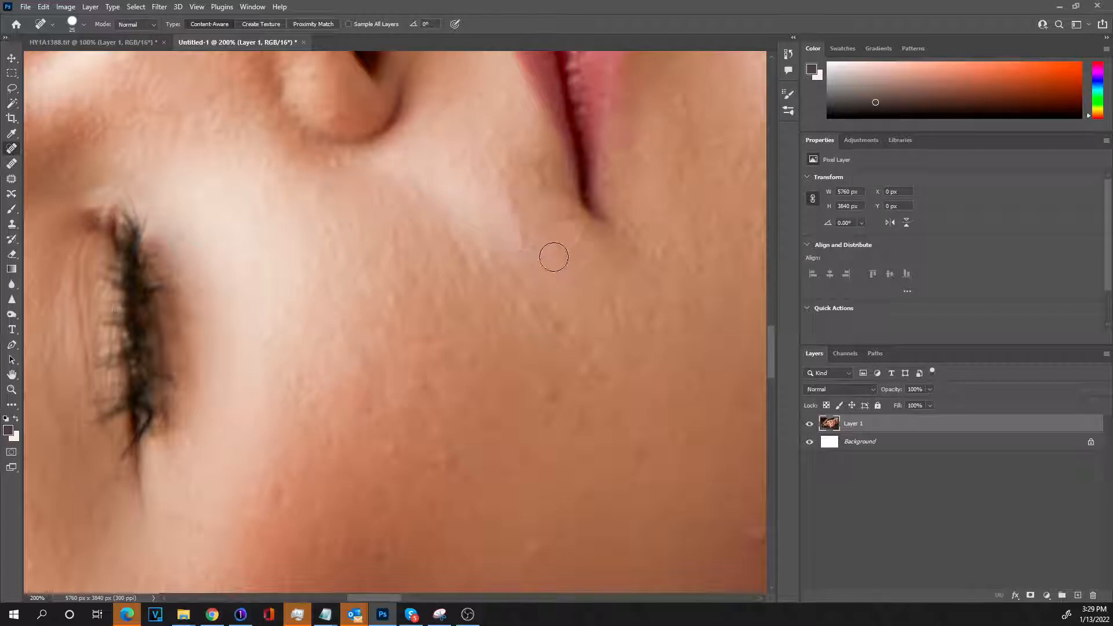
left_click(525, 236)
left_click(515, 207)
left_click(588, 364)
left_click(554, 327)
left_click(650, 314)
left_click(536, 308)
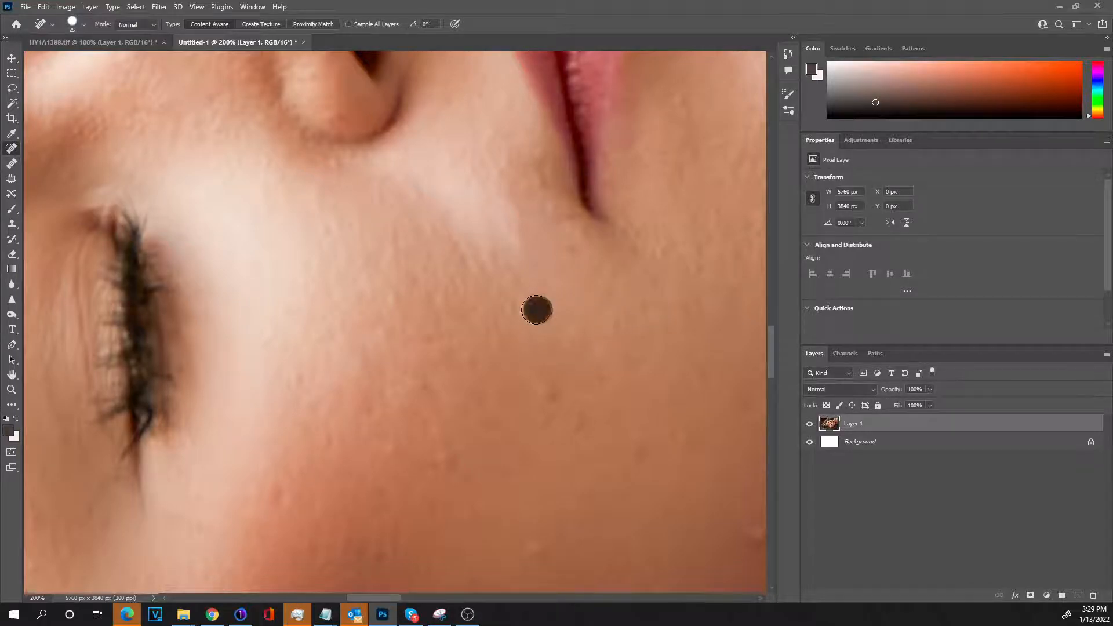
Step: Spot-heal the remaining blemishes across the middle and outer part of the cheek
left_click(387, 300)
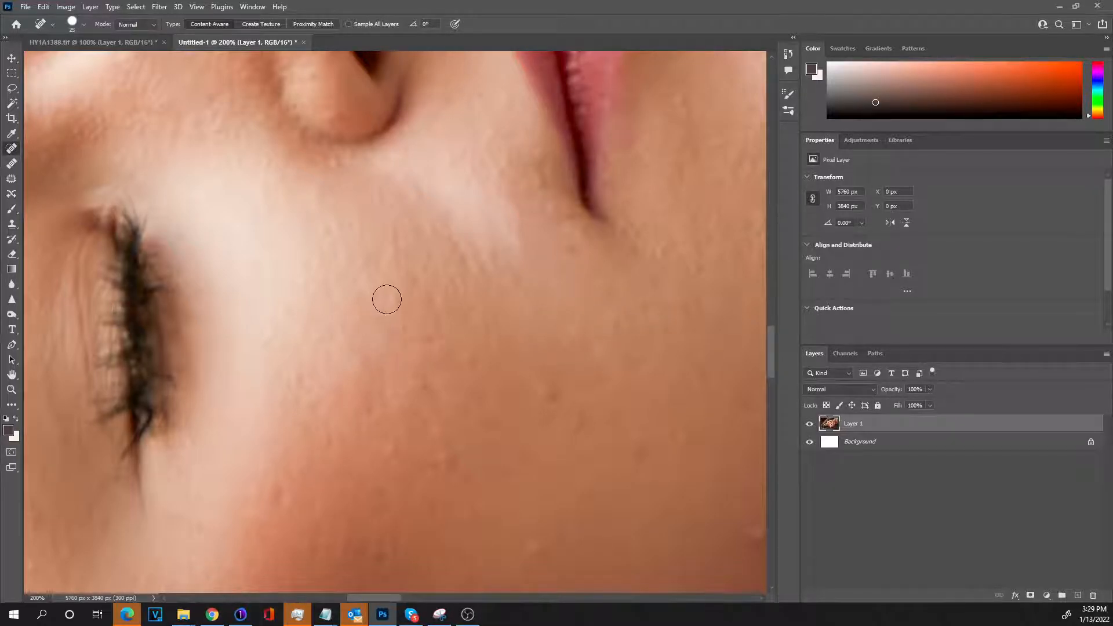
left_click(424, 386)
mouse_move(556, 385)
left_mouse_down()
mouse_move(540, 402)
mouse_move(545, 414)
mouse_move(574, 422)
left_mouse_up()
left_click(448, 467)
left_click(275, 499)
left_click(323, 438)
left_click(313, 406)
Step: Spot-heal the bumps on the jaw and chin and the light spot on the cheek near the mouth corner
scroll(513, 389, "down", 2)
scroll(580, 383, "down", 2)
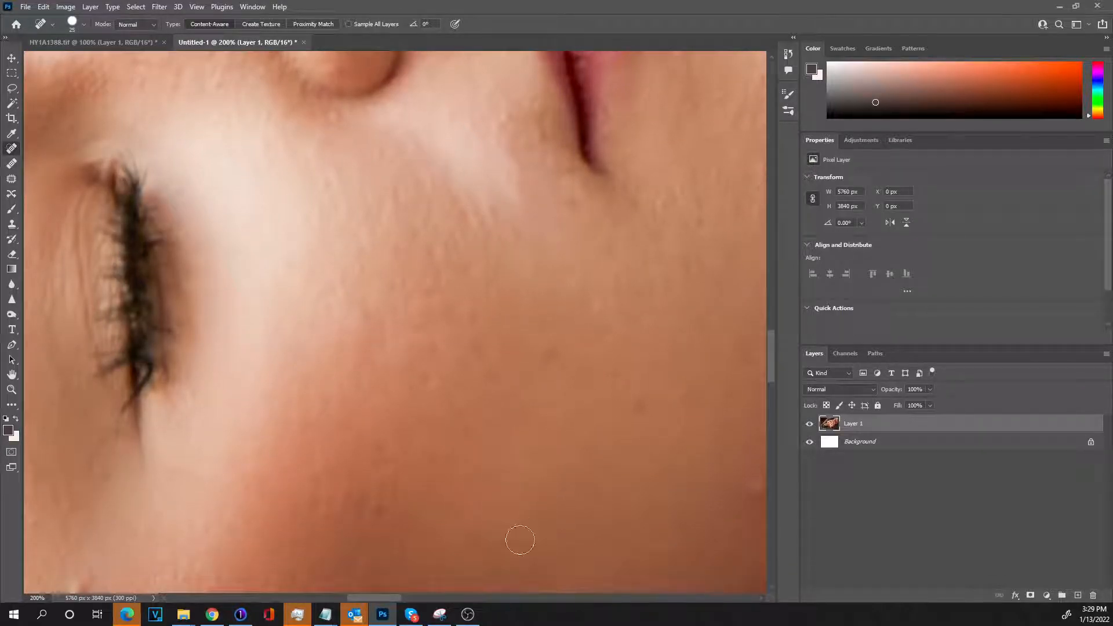
left_click_drag(369, 599, 380, 598)
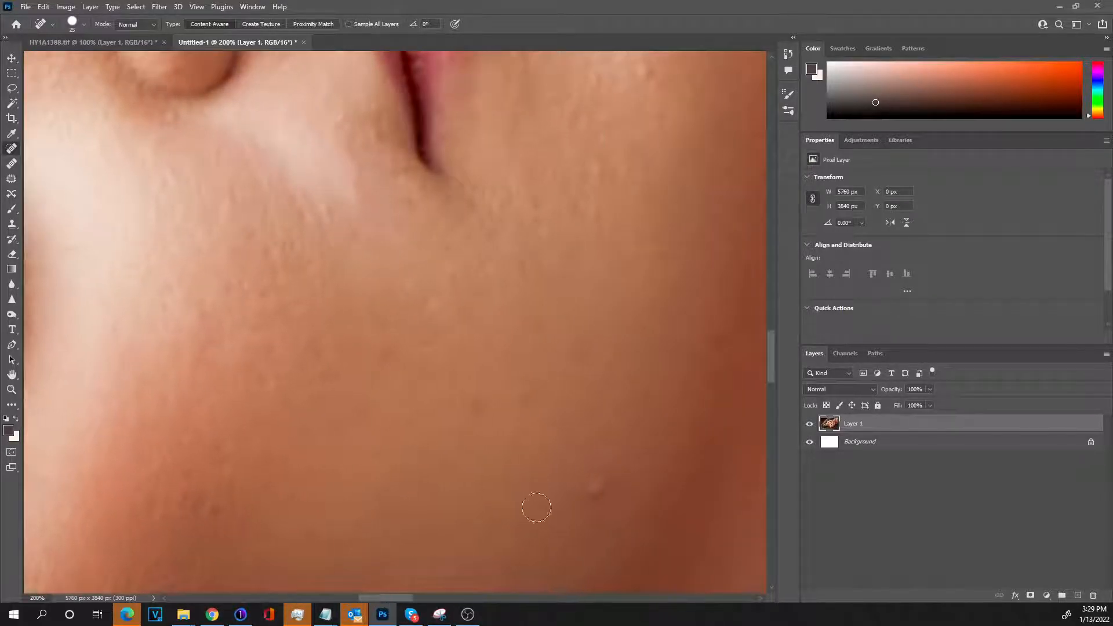
mouse_move(592, 474)
left_mouse_down()
mouse_move(589, 494)
mouse_move(594, 485)
left_mouse_up()
left_click(595, 169)
left_click(647, 68)
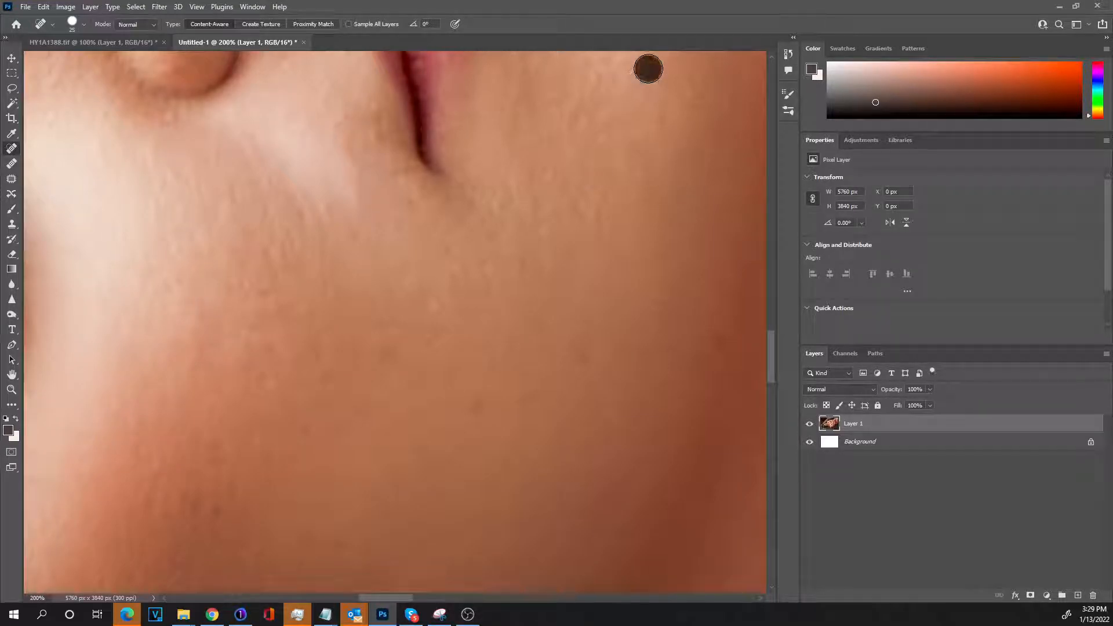
left_click(431, 304)
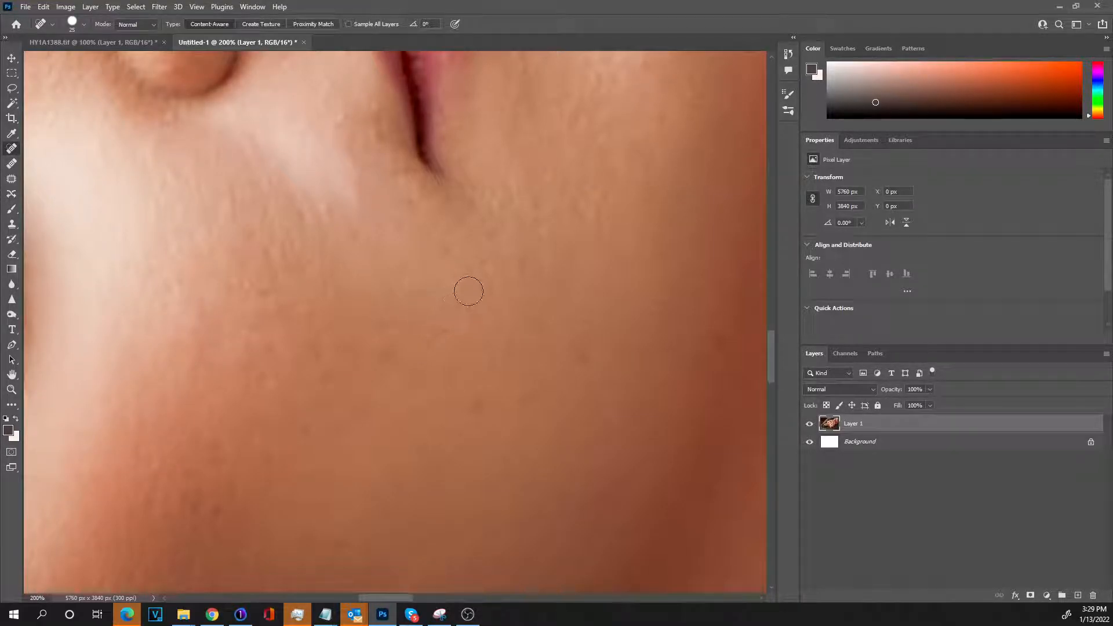
Step: Spot-heal the small reddish spots on the cheek toward the eye
left_click(260, 331)
left_click(271, 352)
left_click(260, 294)
left_click(194, 313)
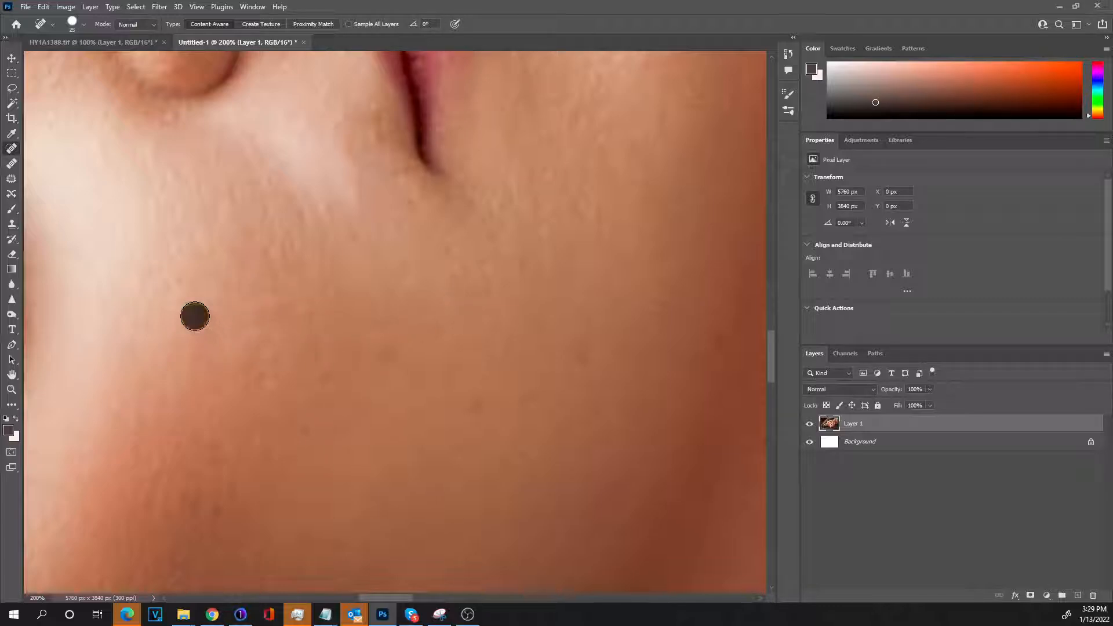
left_click(214, 338)
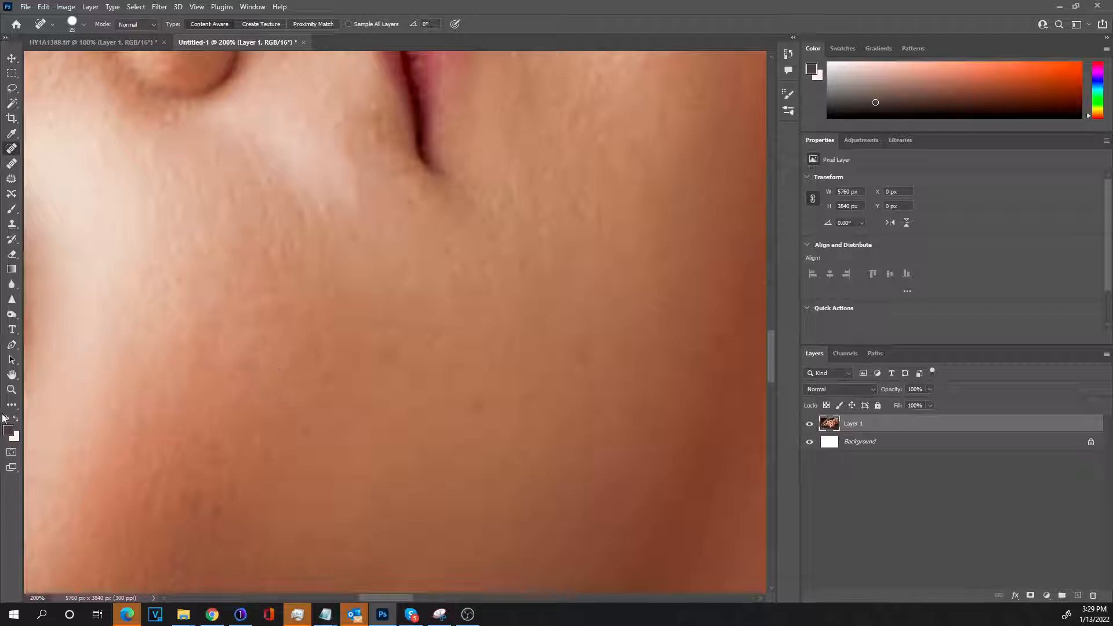
Step: Spot-heal the red bump on the temple beyond the eye's outer corner and the bumps around the eyebrow's tail
double_click(12, 376)
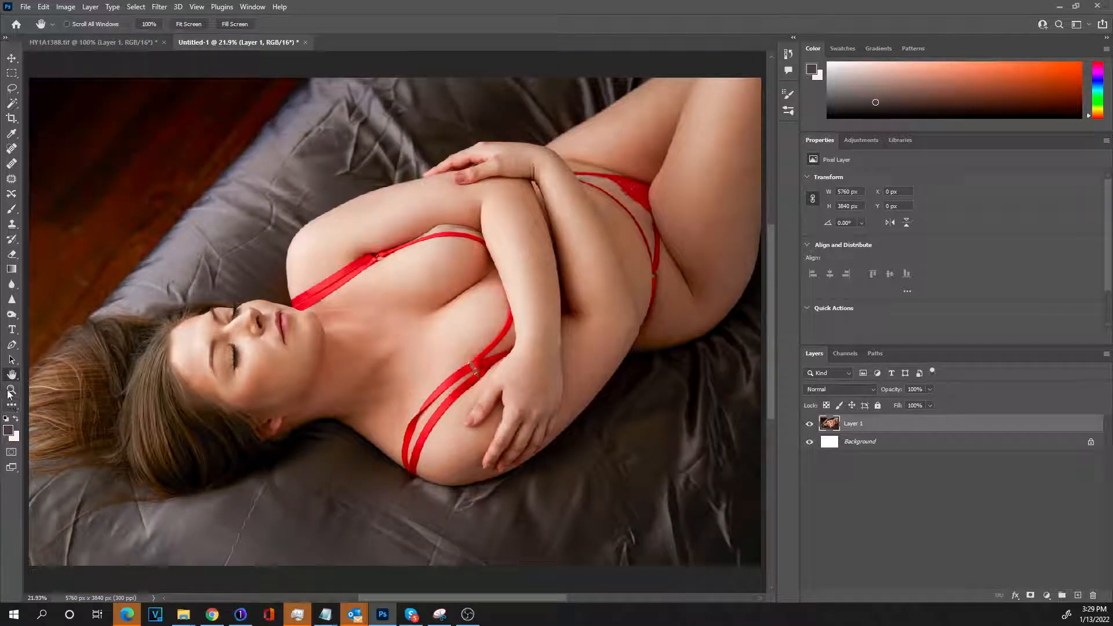
left_click(11, 390)
left_click(219, 387)
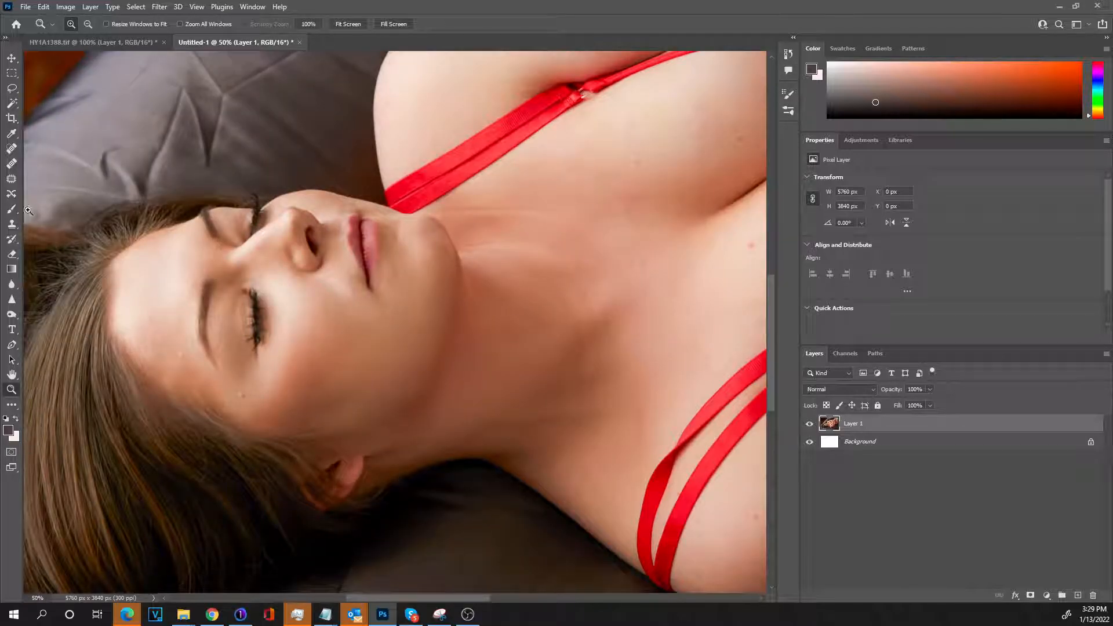
left_click(8, 148)
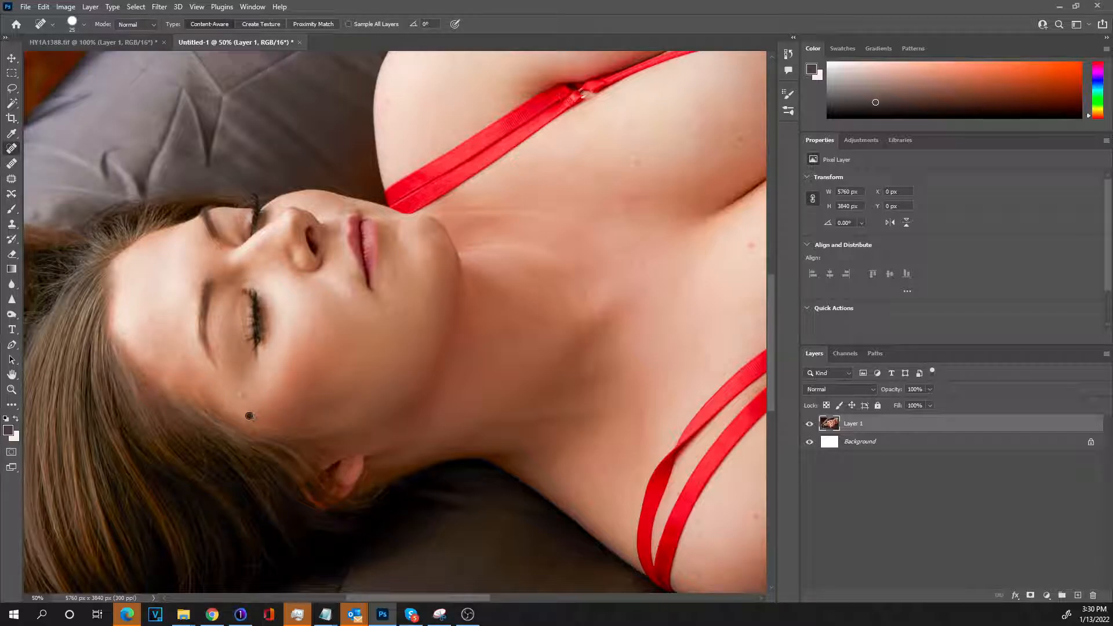
left_click(12, 390)
left_click(174, 343)
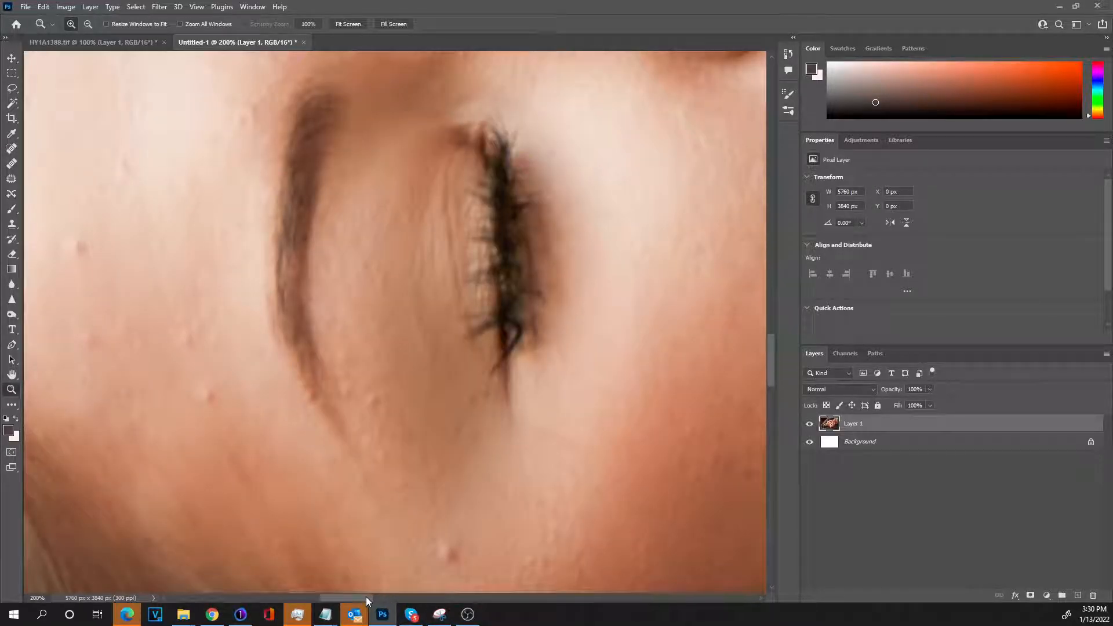
left_click_drag(367, 596, 352, 597)
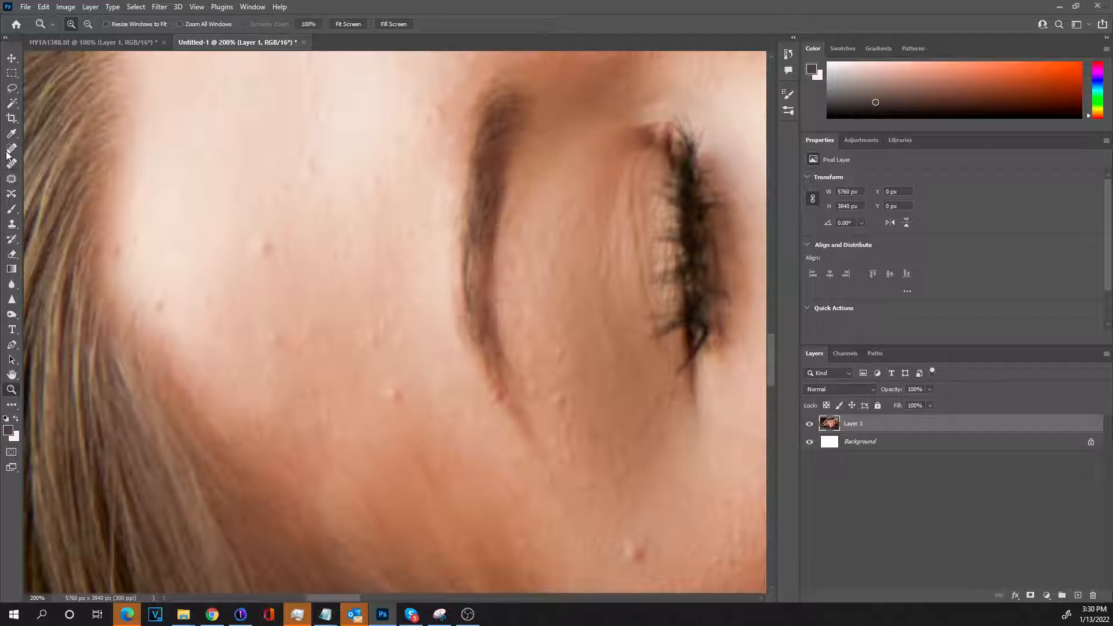
left_click(12, 148)
left_click_drag(631, 551, 631, 543)
left_click(632, 544)
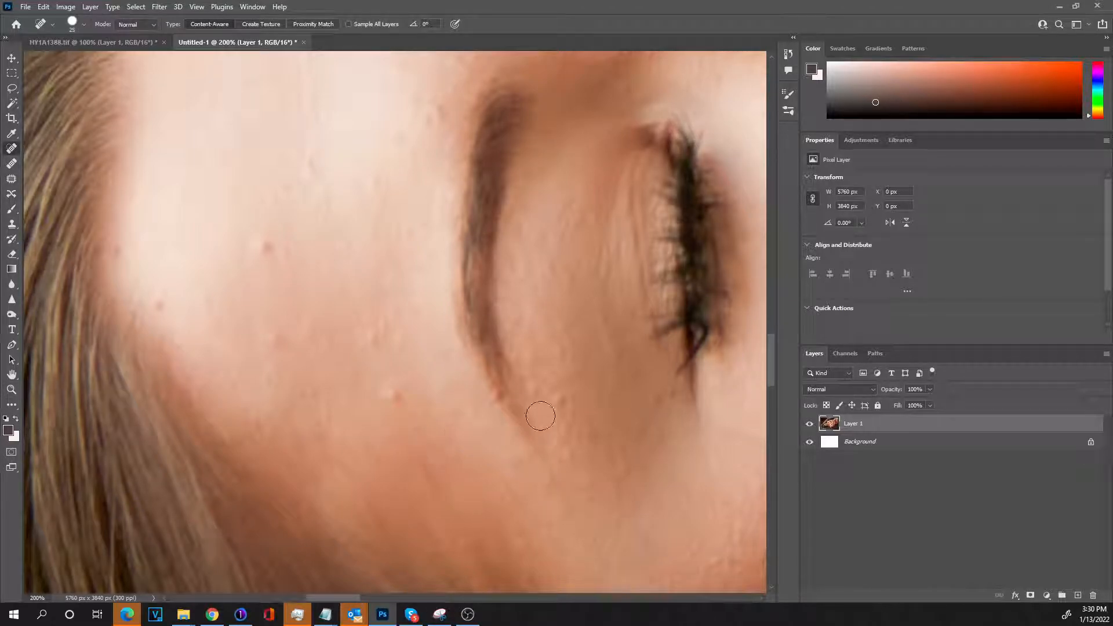
left_click(555, 400)
left_click(547, 388)
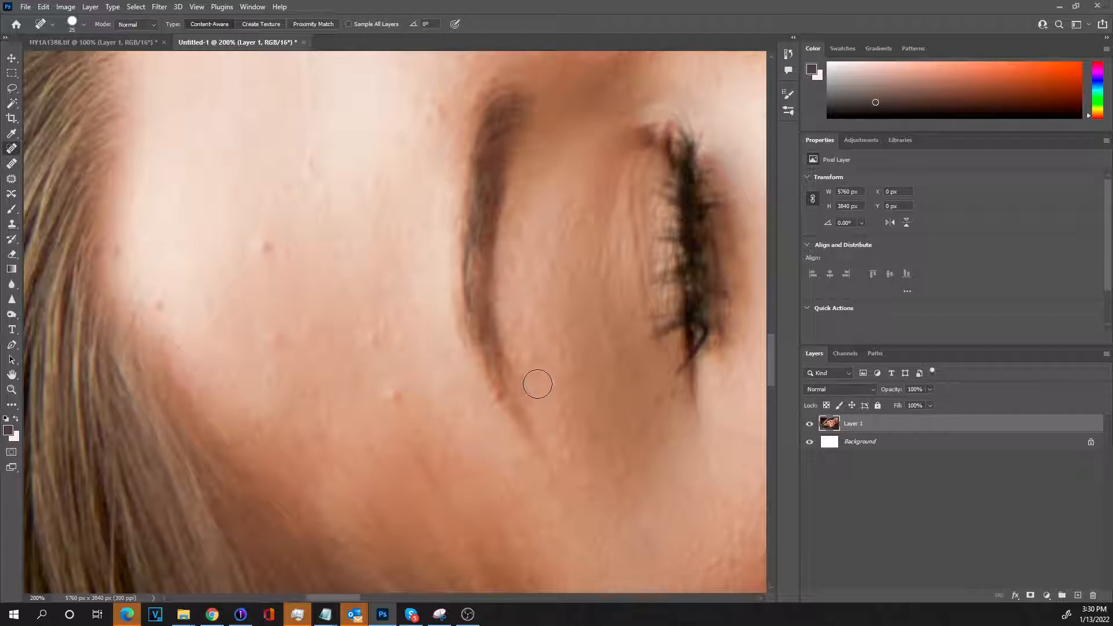
left_click(512, 408)
Step: Spot-heal the bumps and red spots across the forehead beside the eyebrow
left_click(398, 394)
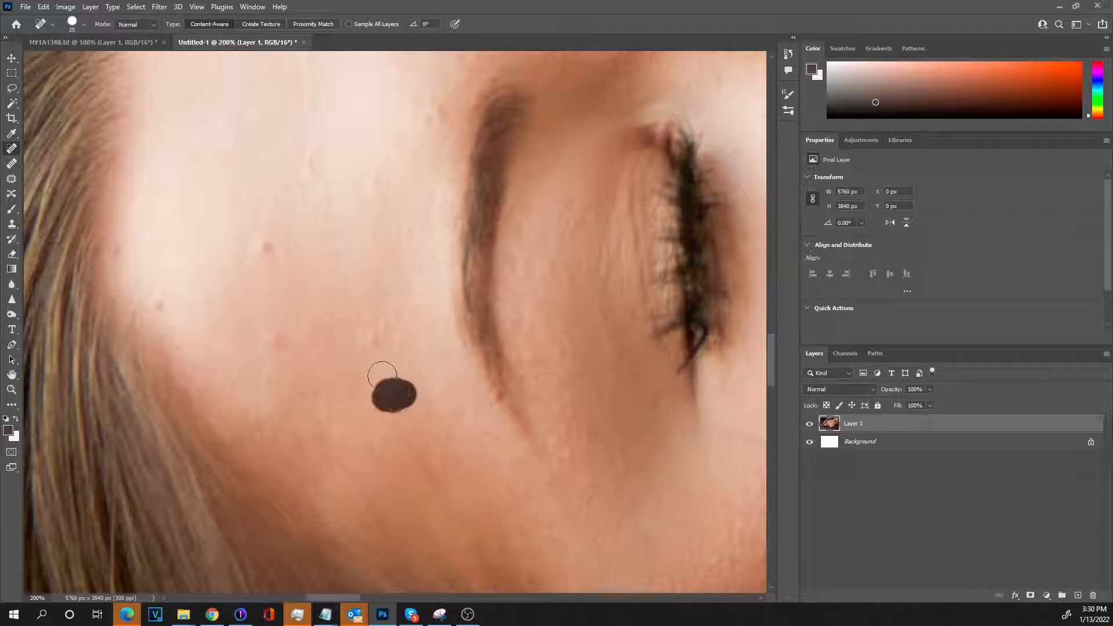
left_click(374, 332)
left_click(268, 333)
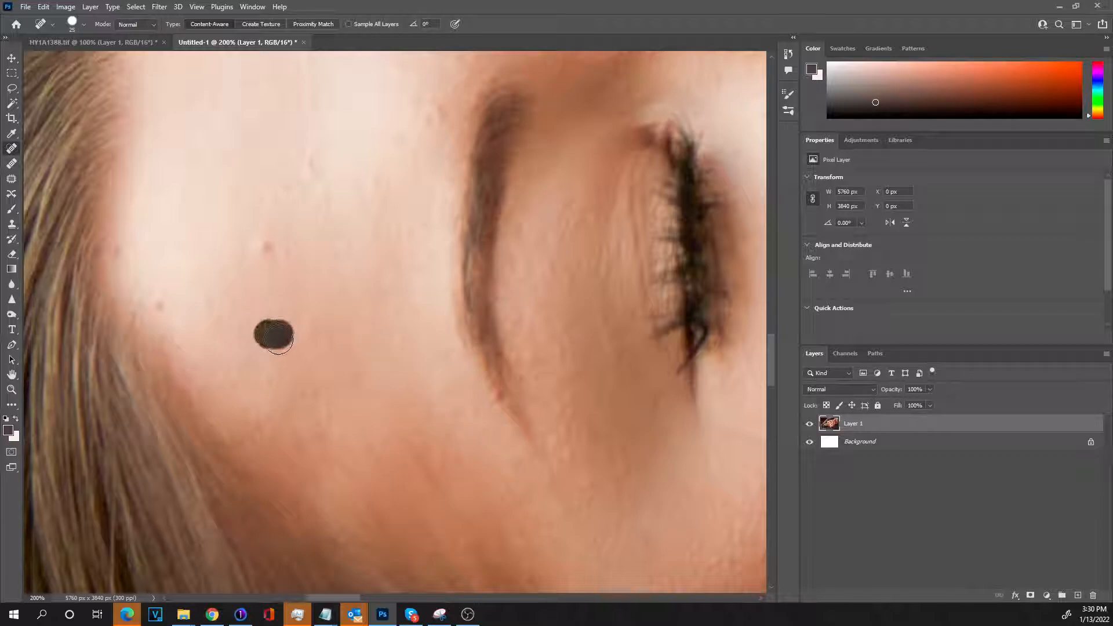
left_click(267, 245)
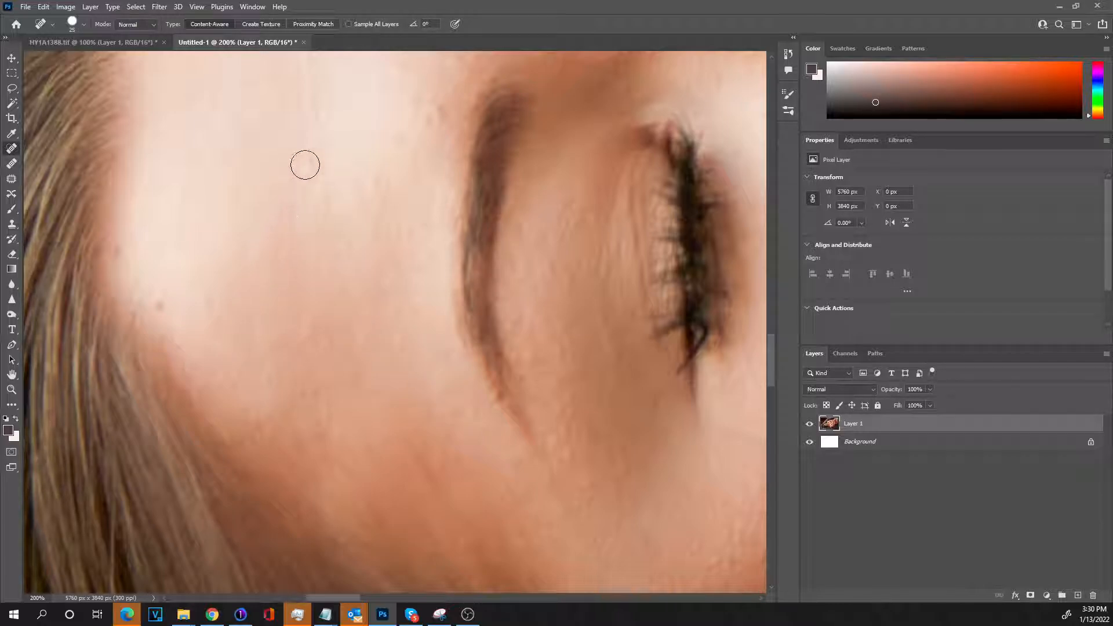
left_click(307, 167)
left_click(356, 182)
Step: Spot-heal the marks above the inner end of the eyebrow and the dark spots along the hairline
scroll(421, 159, "up", 1)
left_click_drag(462, 113, 409, 180)
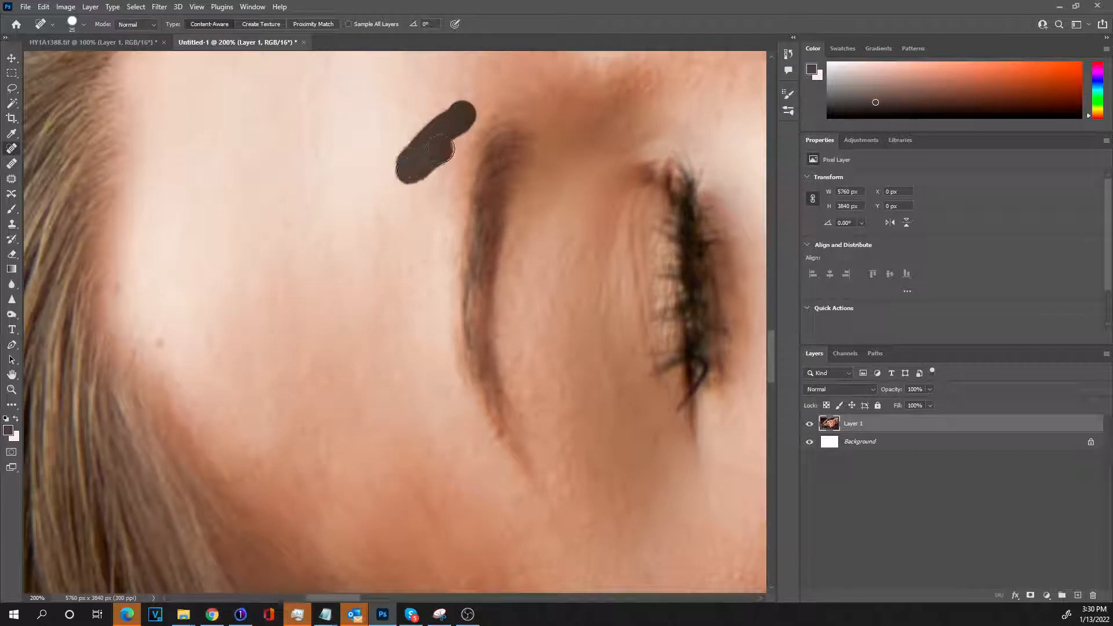
left_click(161, 339)
left_click(218, 328)
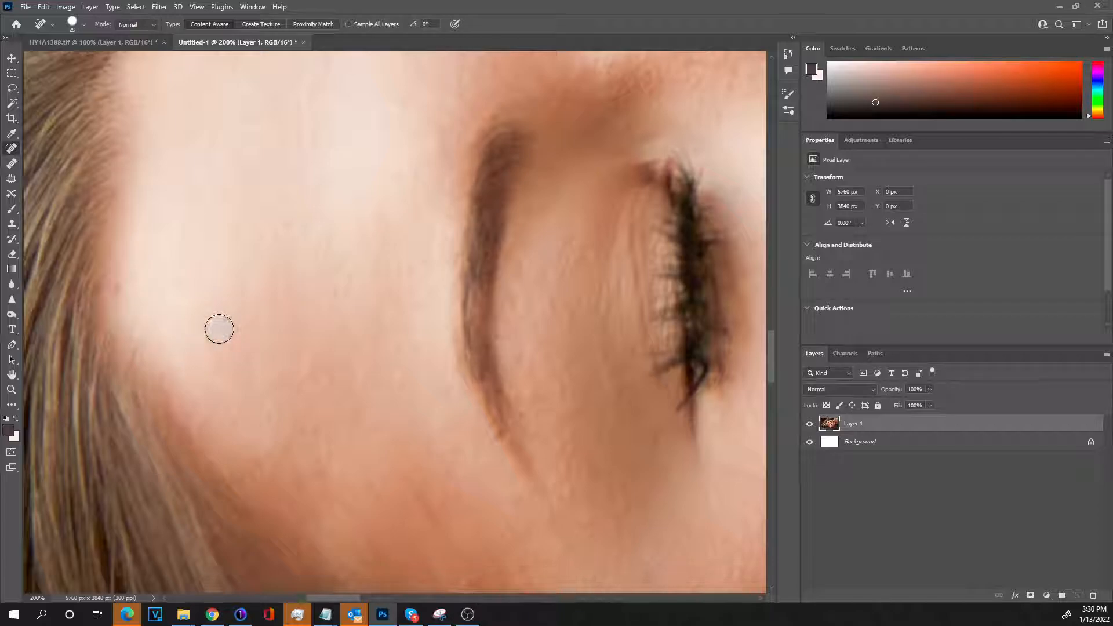
left_click(119, 283)
Step: Spot-heal the marks on the temple and the bumps on the outer cheek beside the hair
scroll(273, 281, "down", 2)
scroll(275, 293, "down", 5)
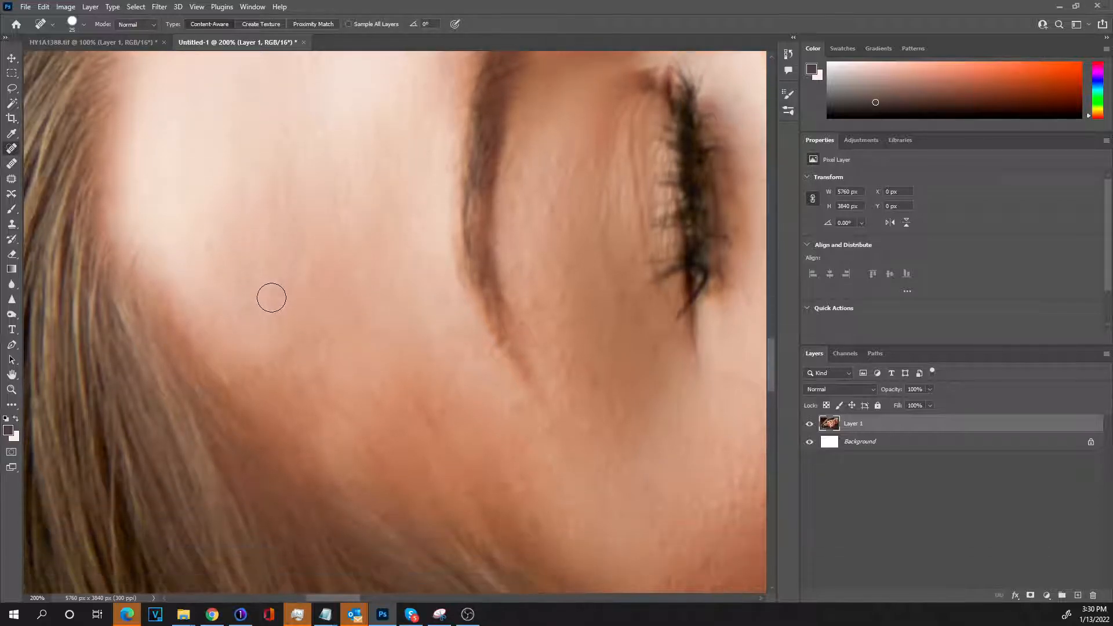
left_click(444, 359)
left_click(505, 360)
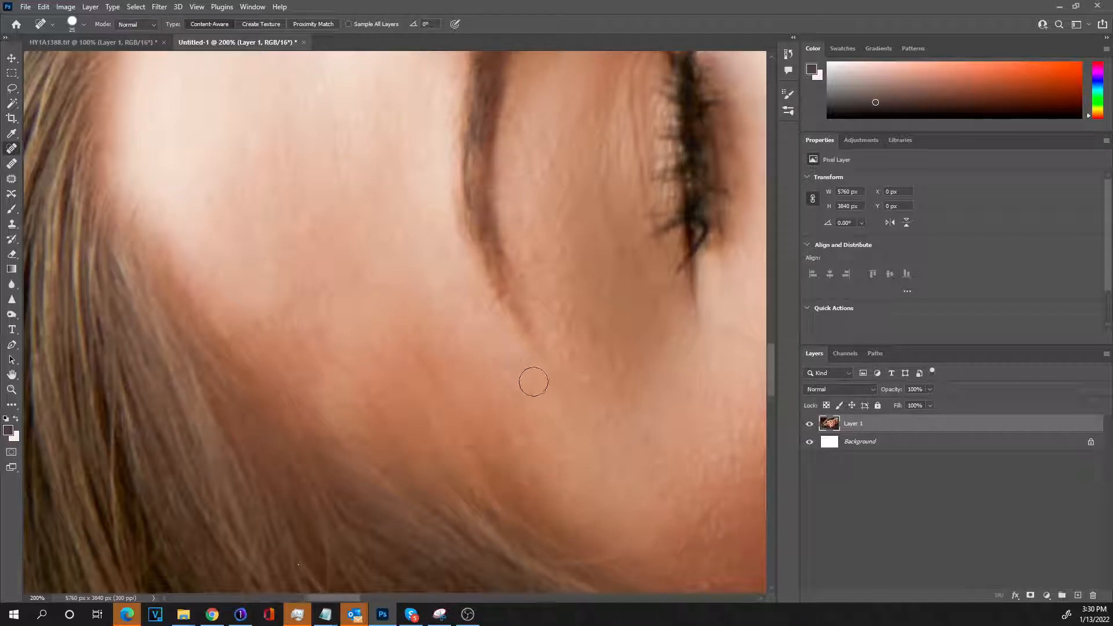
scroll(542, 429, "down", 2)
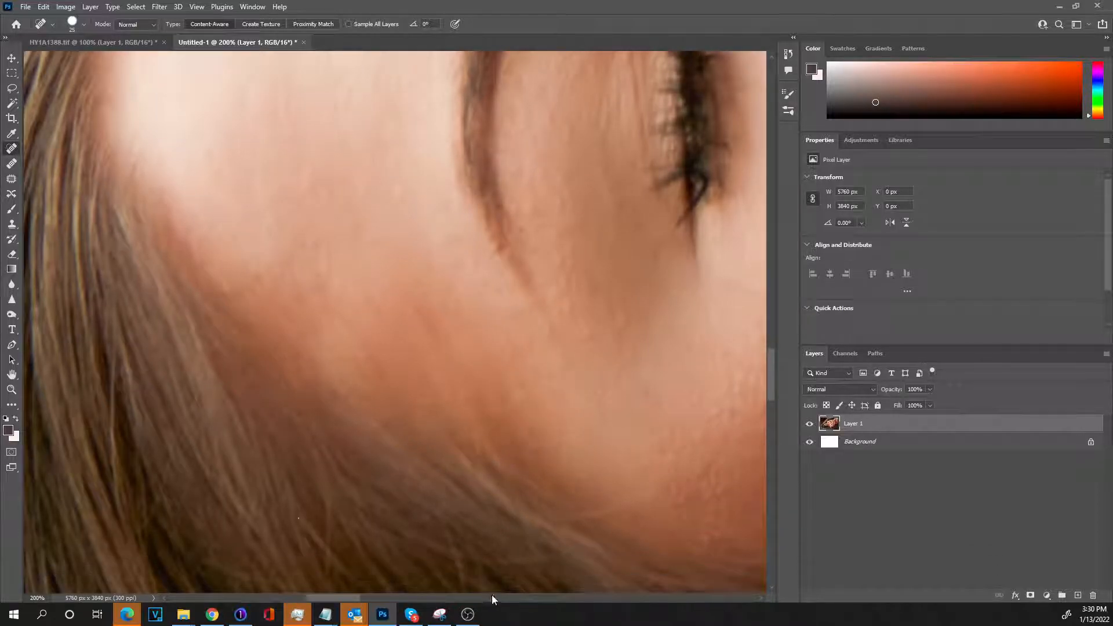
left_click(676, 496)
left_click(704, 535)
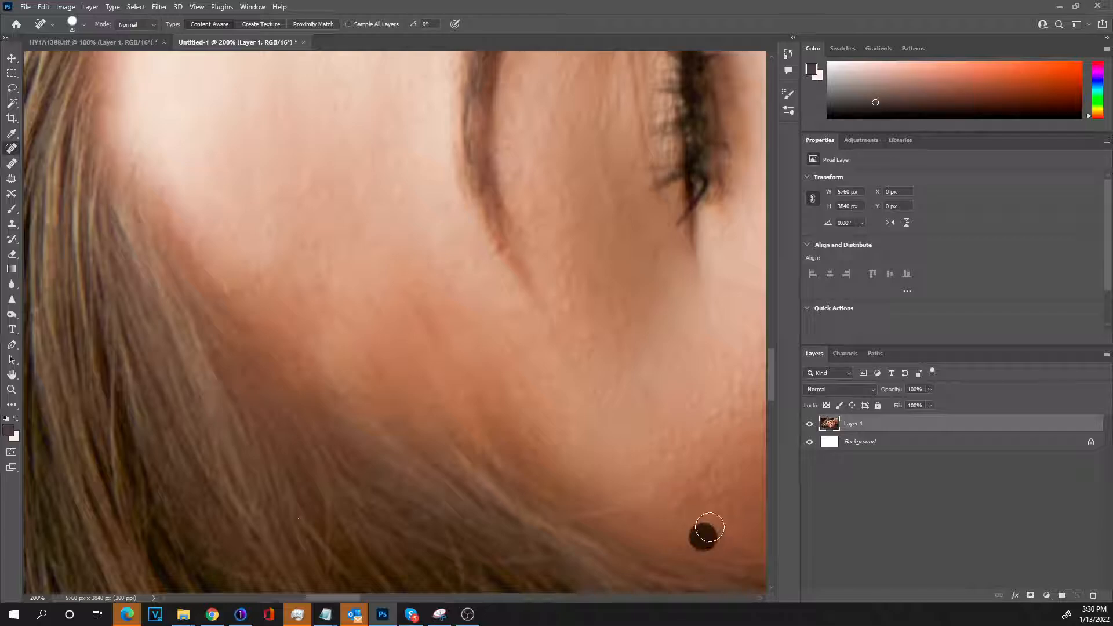
left_click(718, 490)
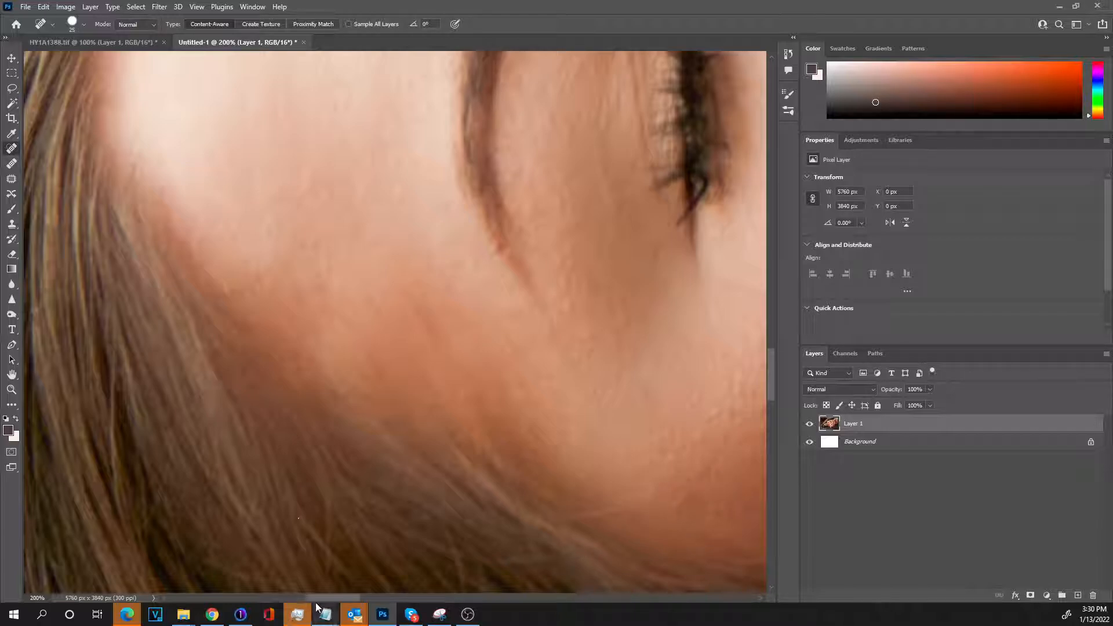
Step: Spot-heal the bumps near the eye's outer corner and between the eyelid and brow tail, and show the whole photo
left_click_drag(318, 599, 335, 600)
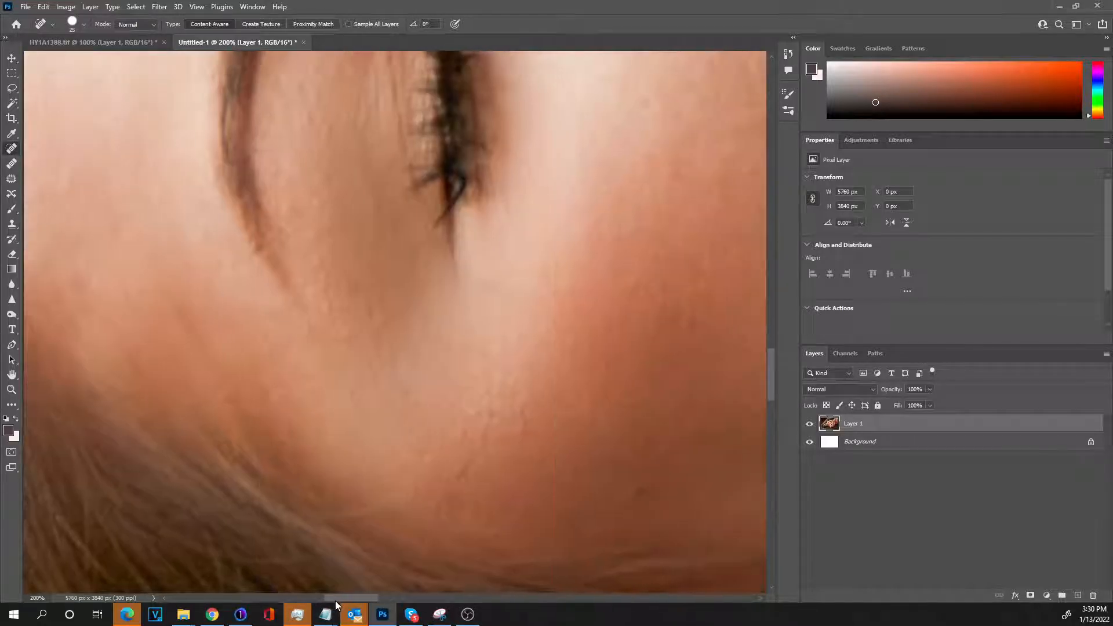
left_click(475, 413)
left_click(310, 223)
left_click(313, 235)
left_click(315, 256)
left_click(323, 306)
left_click(345, 334)
scroll(551, 429, "up", 3)
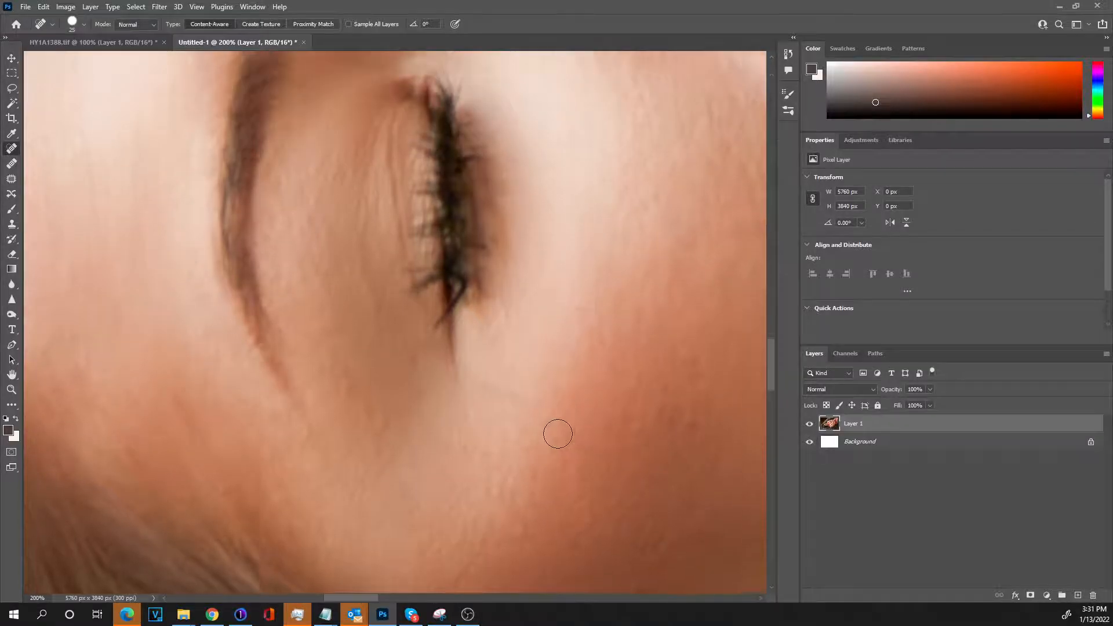
scroll(551, 440, "up", 1)
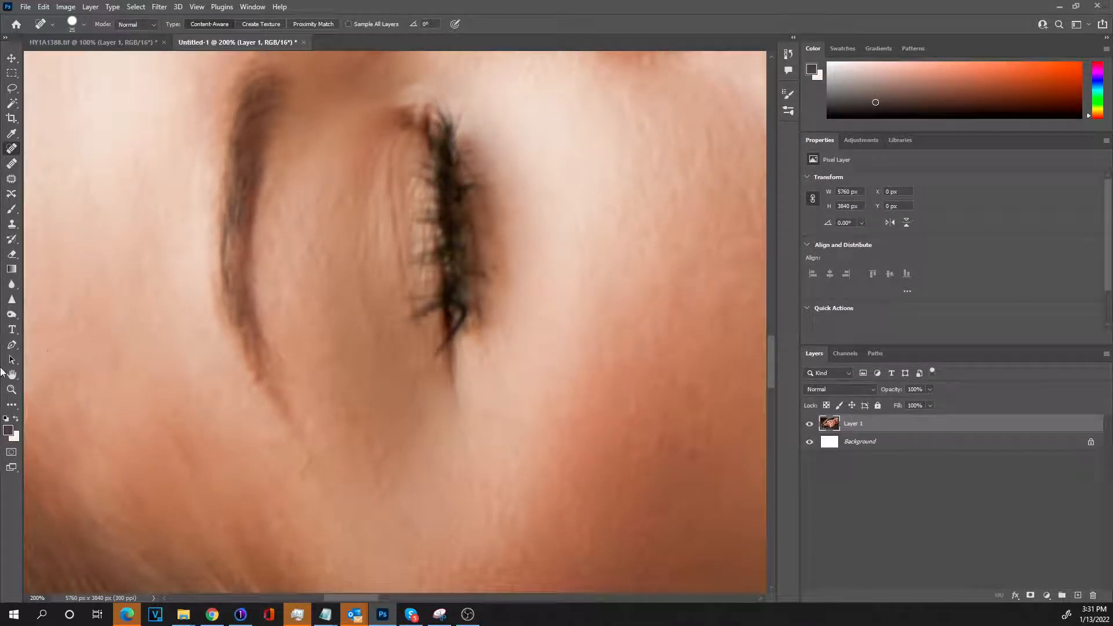
double_click(11, 375)
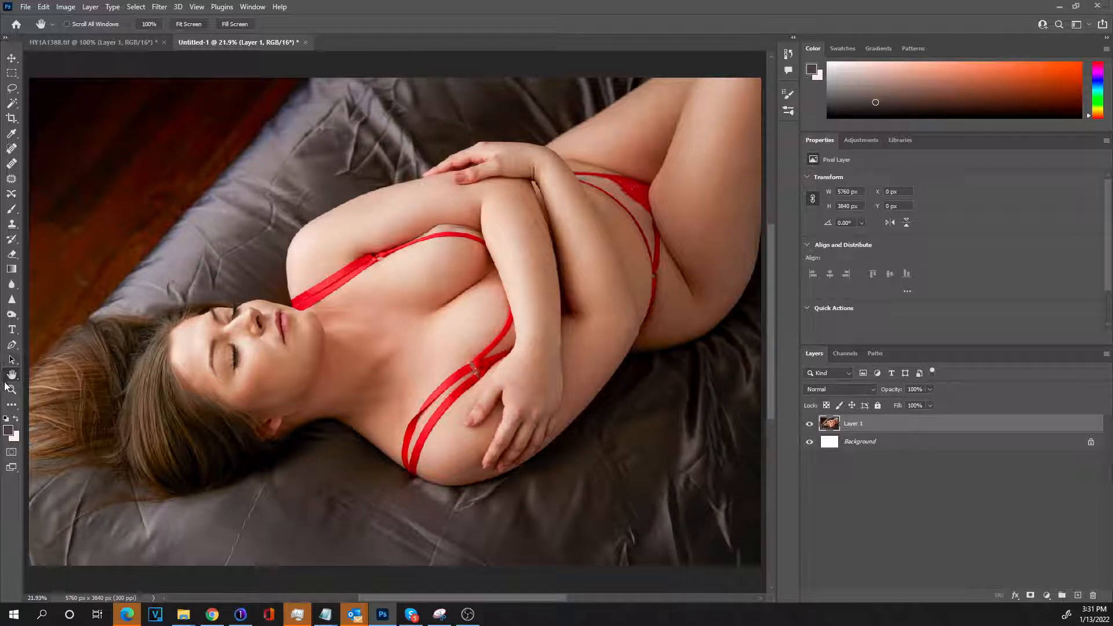
left_click(11, 390)
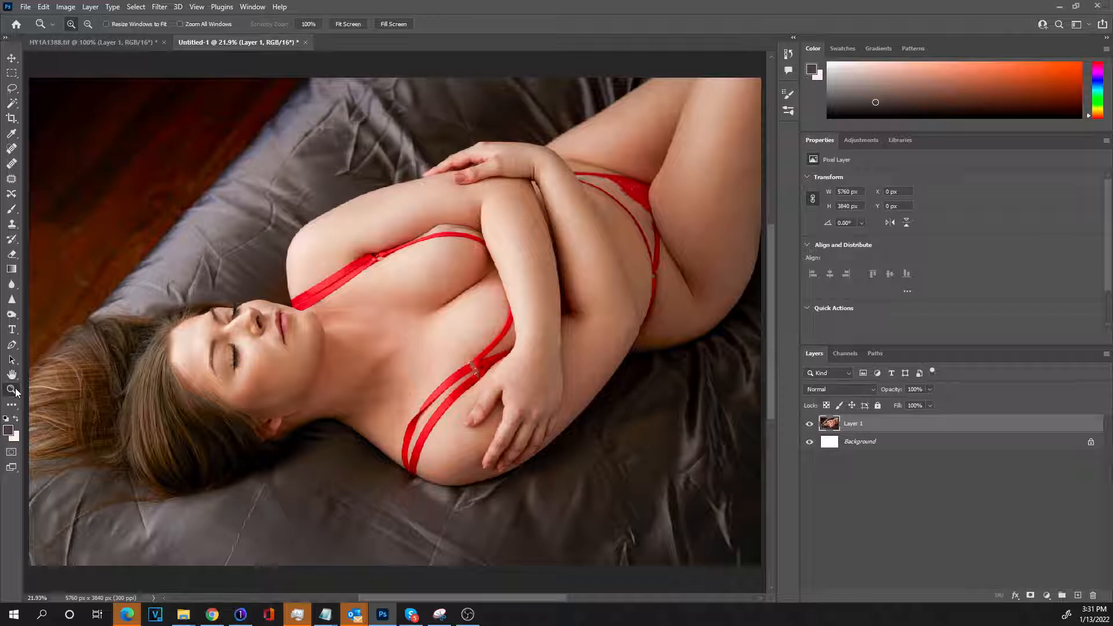